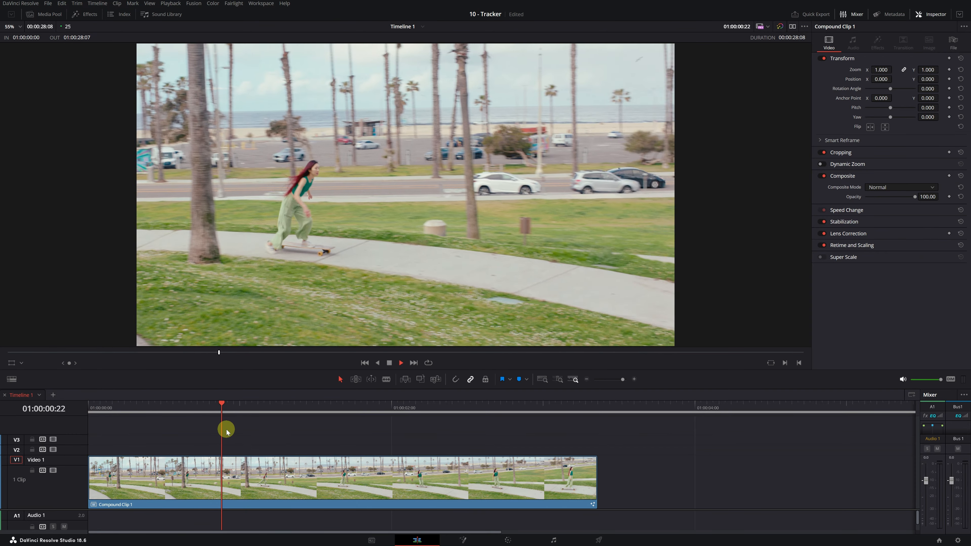
Review the skateboarding clip, park the playhead at 01:00:01:04 and open the Fusion page.
key(j)
key(j)
key(k)
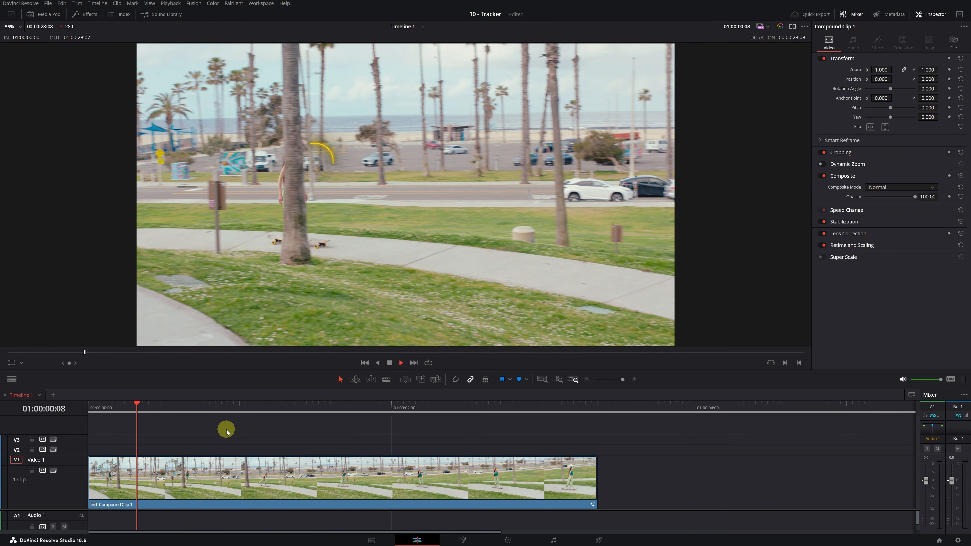
key(l)
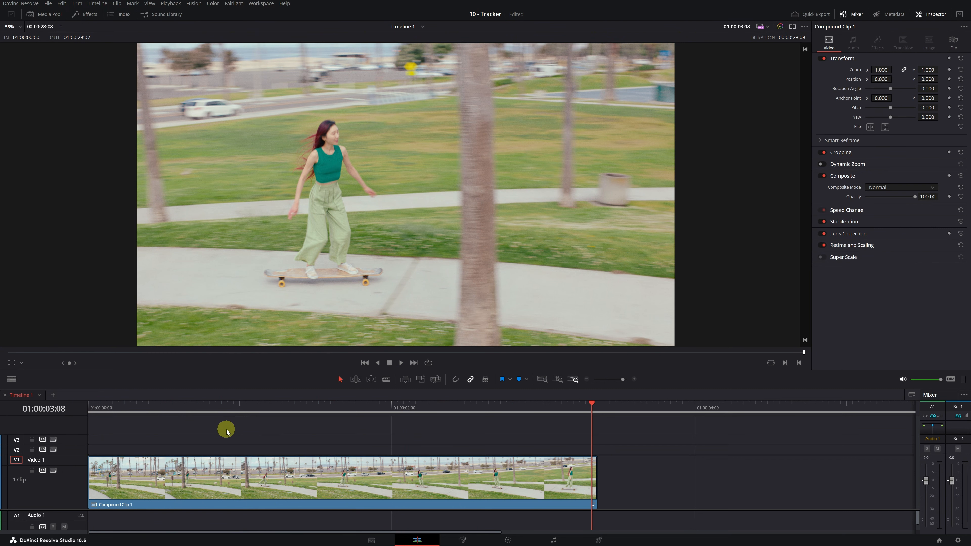
click(264, 405)
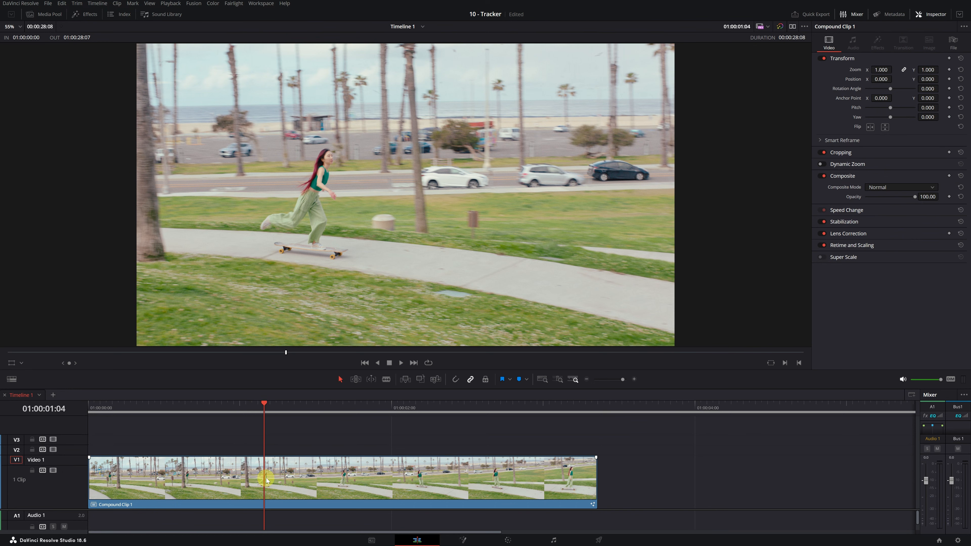
click(464, 540)
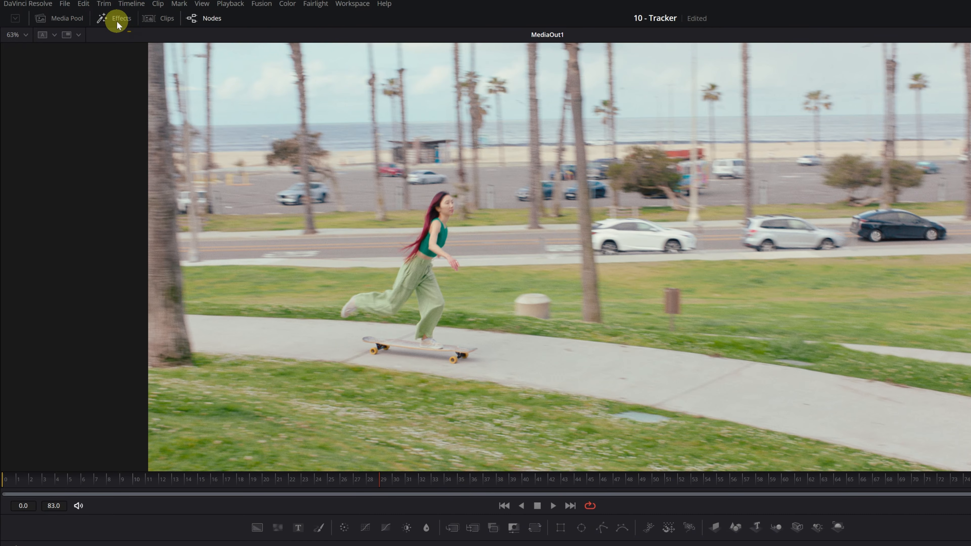
Search the effects library for "tracker" and pick the plain Tracker tool.
click(116, 23)
click(55, 47)
text(tracker)
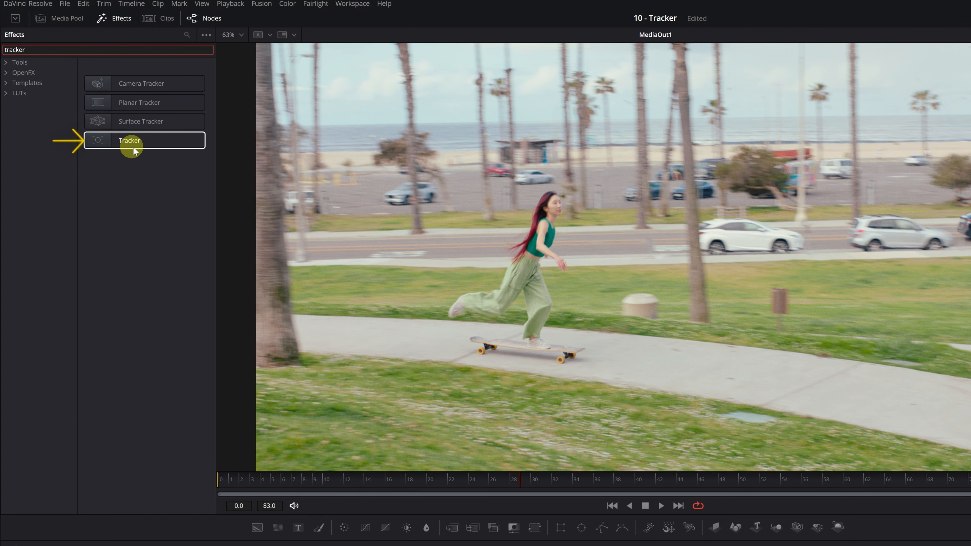
click(130, 142)
drag(128, 140, 106, 108)
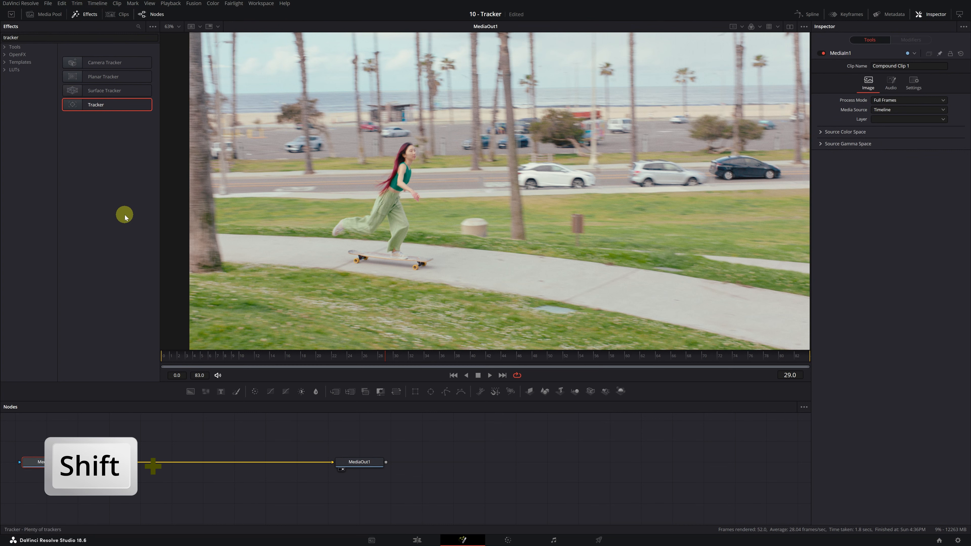
Insert a Tracker node between MediaIn1 and MediaOut1, hide the effects library and keep the new node selected.
key(shift+space)
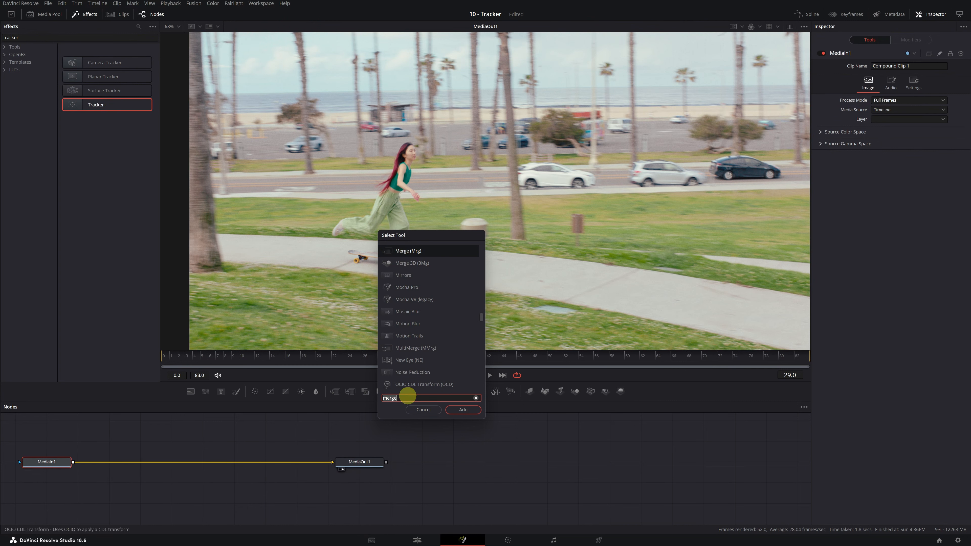
text(tracker)
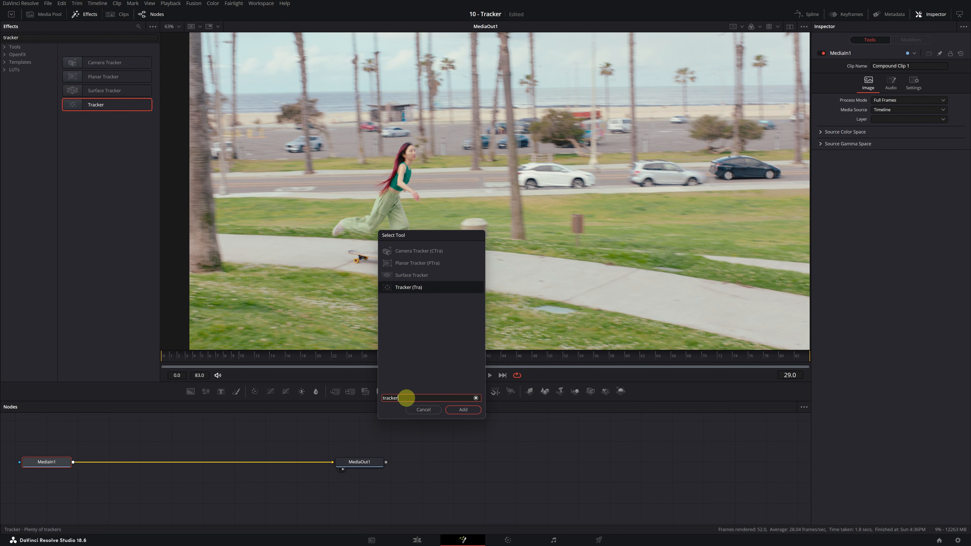
click(407, 289)
click(460, 409)
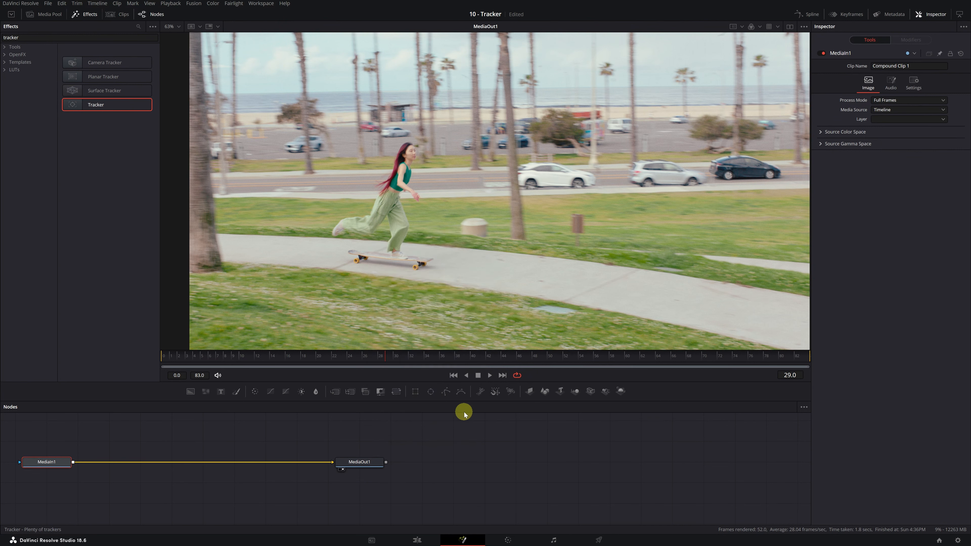
drag(114, 466, 204, 463)
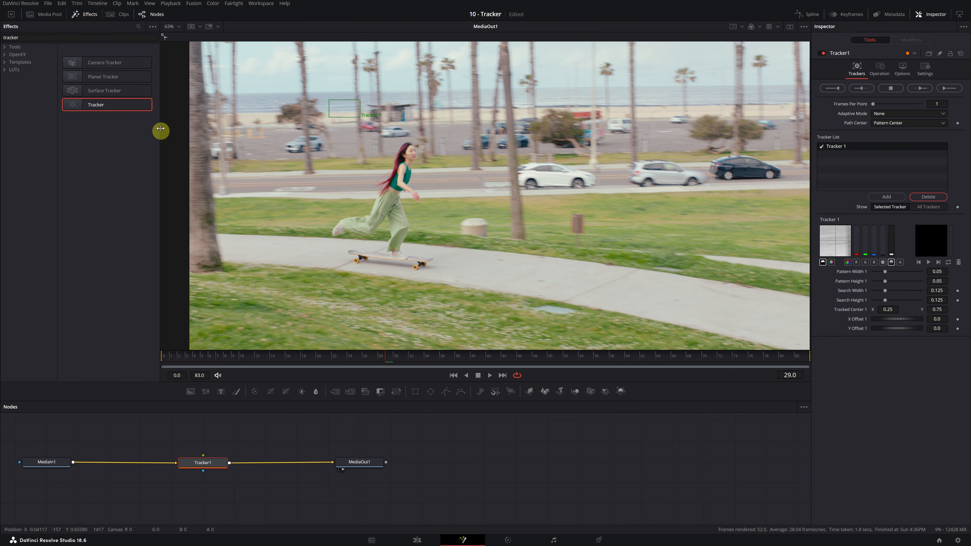
click(87, 16)
click(213, 463)
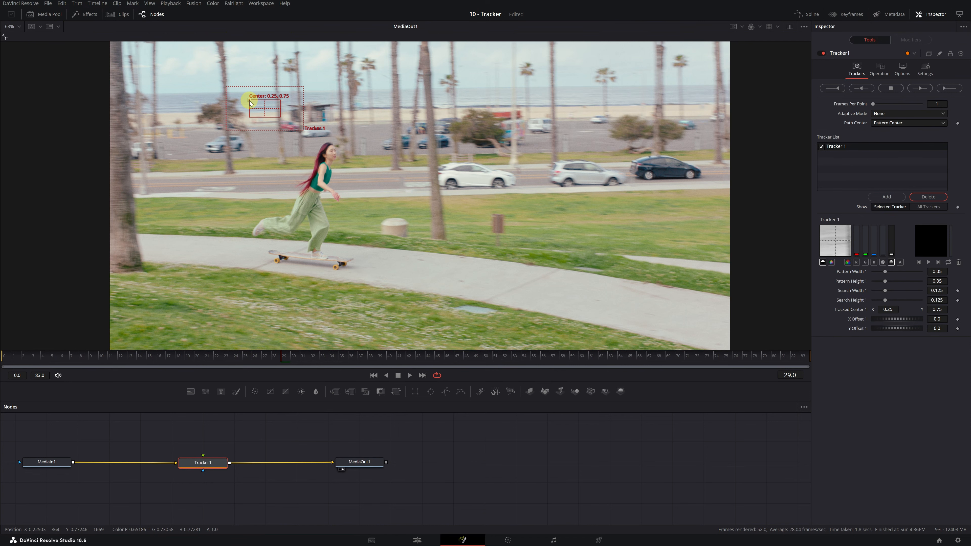
Position the tracker's pattern box over the skateboarder's face and realign it at frame 35.
drag(249, 101, 313, 144)
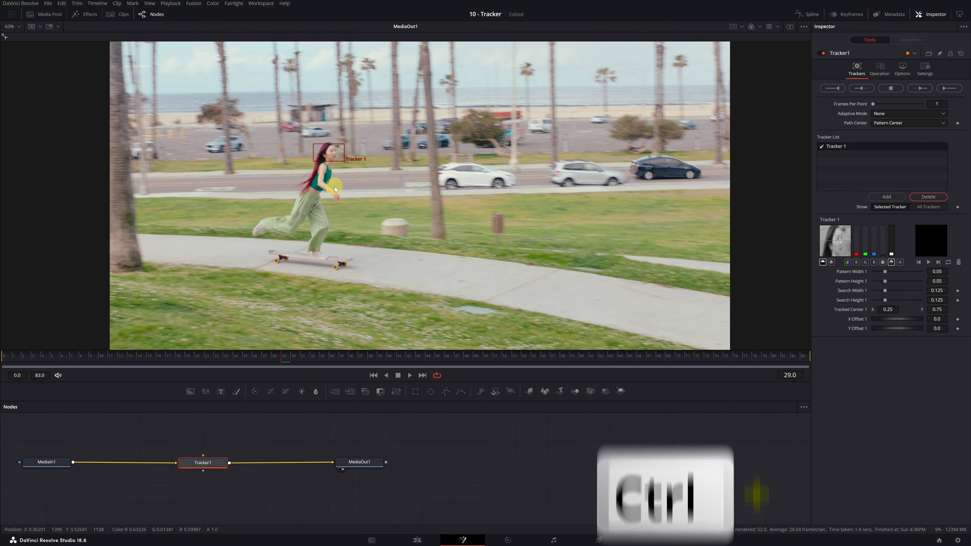
ctrl+scroll(334, 186, up, 5)
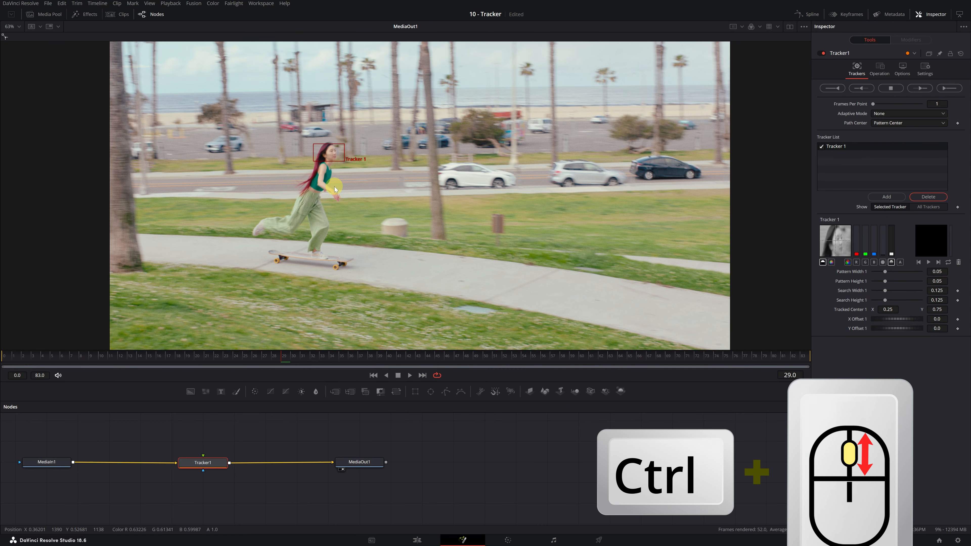
ctrl+scroll(335, 186, up, 2)
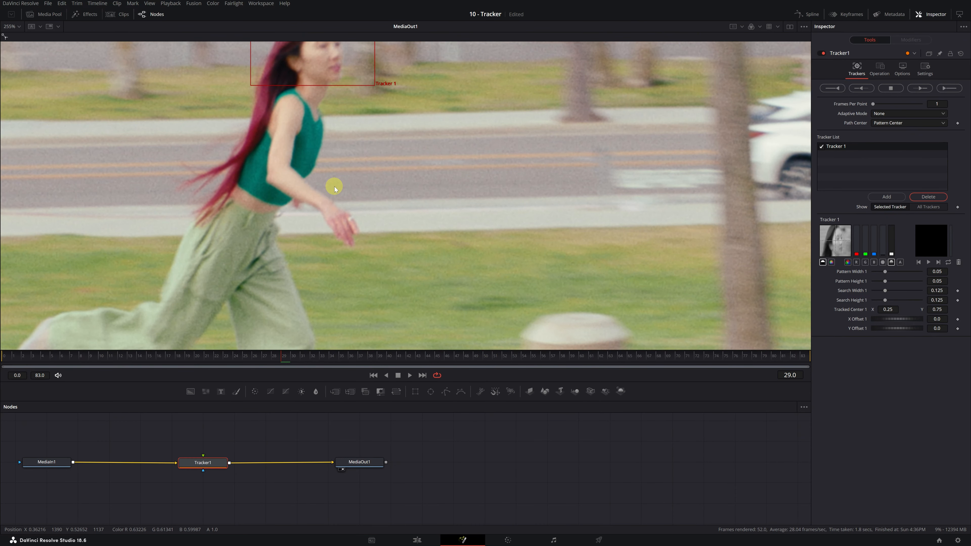
drag(334, 158, 449, 296)
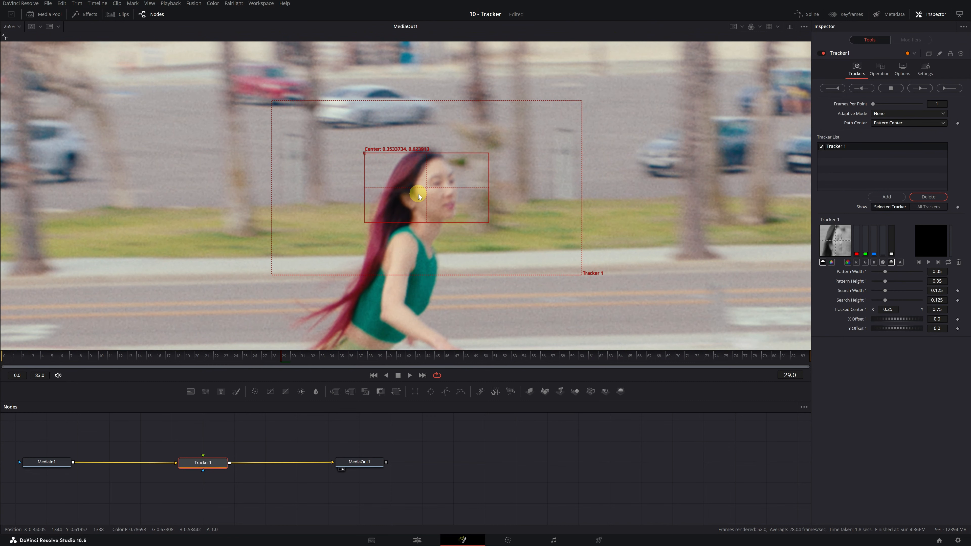
scroll(439, 304, down, 1)
click(283, 357)
drag(283, 357, 341, 358)
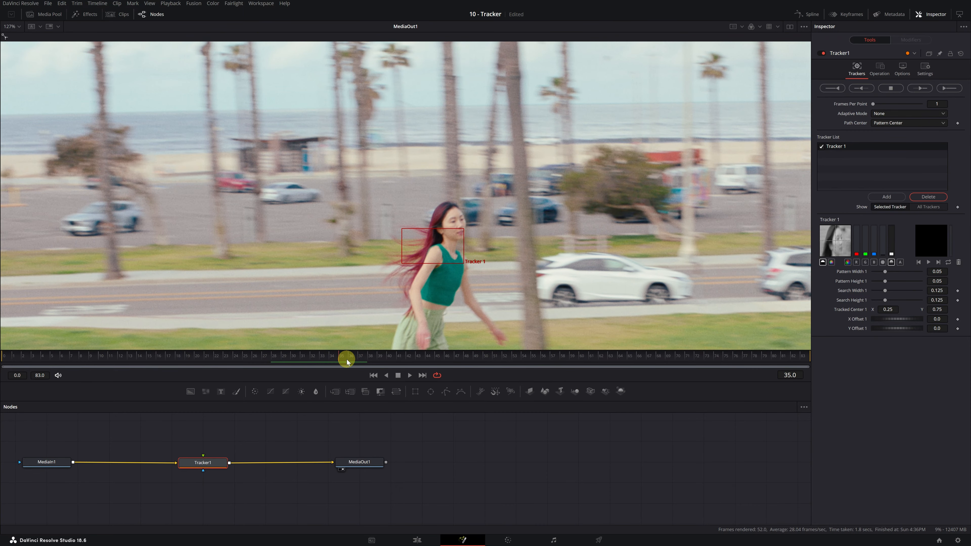
drag(404, 238, 422, 206)
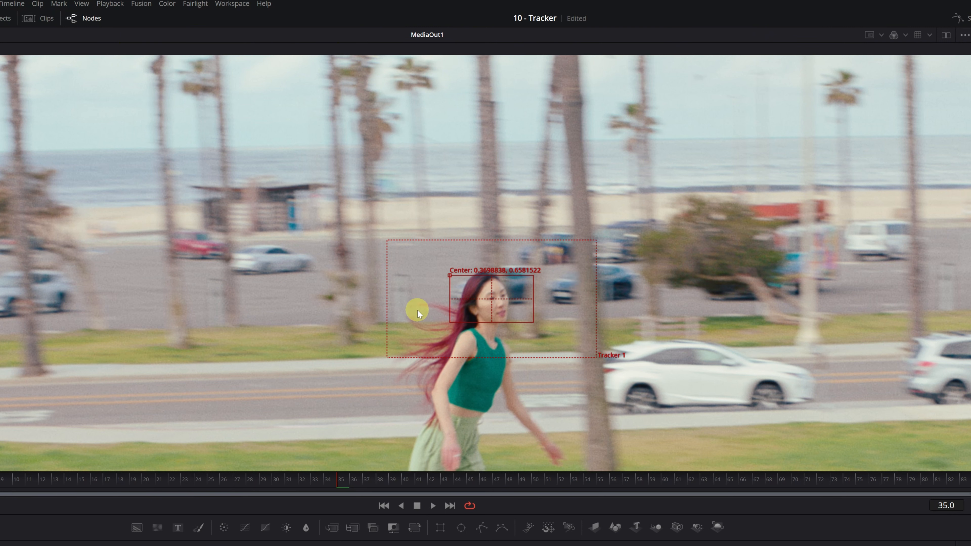
Fit the pattern box to the face at about 0.026 by 0.051 and reduce the search area to about 0.054 by 0.104.
drag(532, 321, 513, 323)
drag(468, 275, 463, 276)
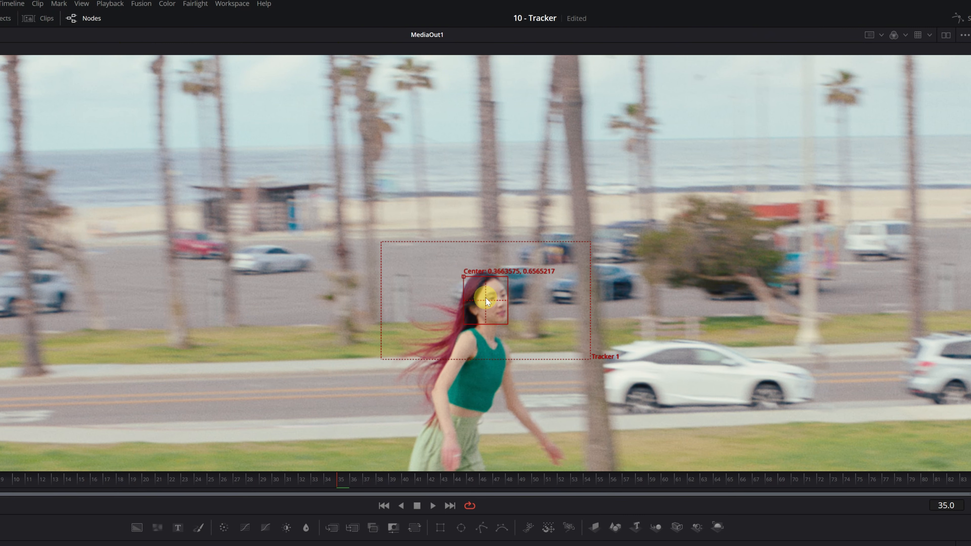
drag(382, 358, 441, 349)
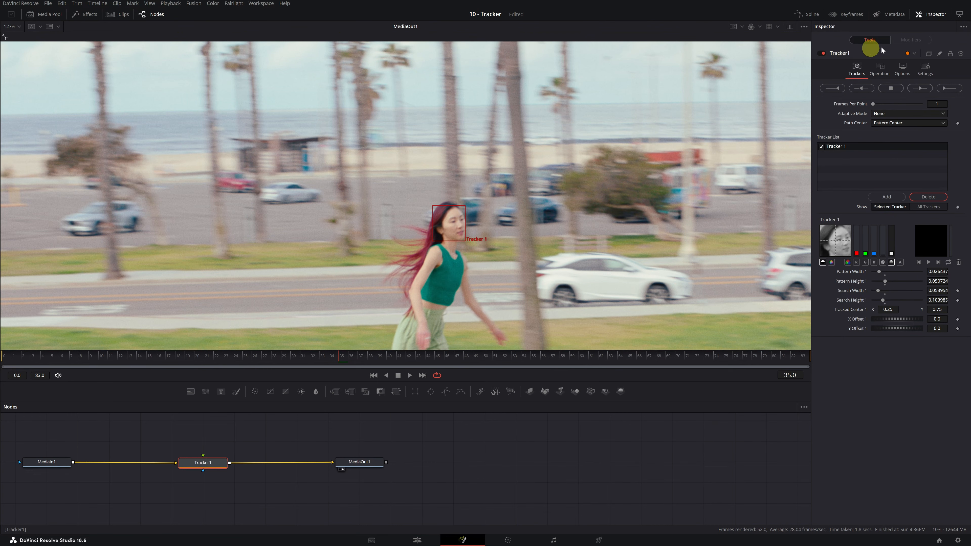
Set the tracker's Adaptive Mode to Best match.
click(933, 15)
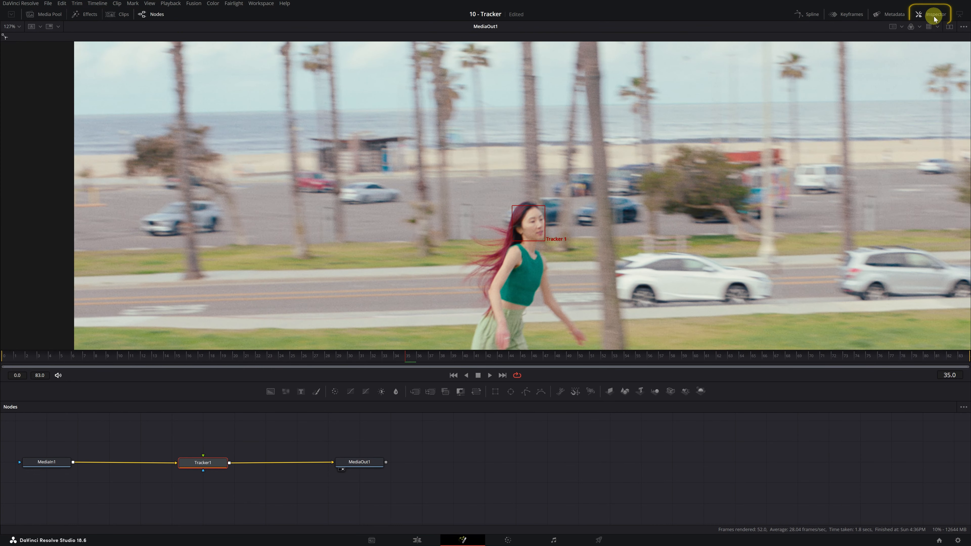
click(934, 15)
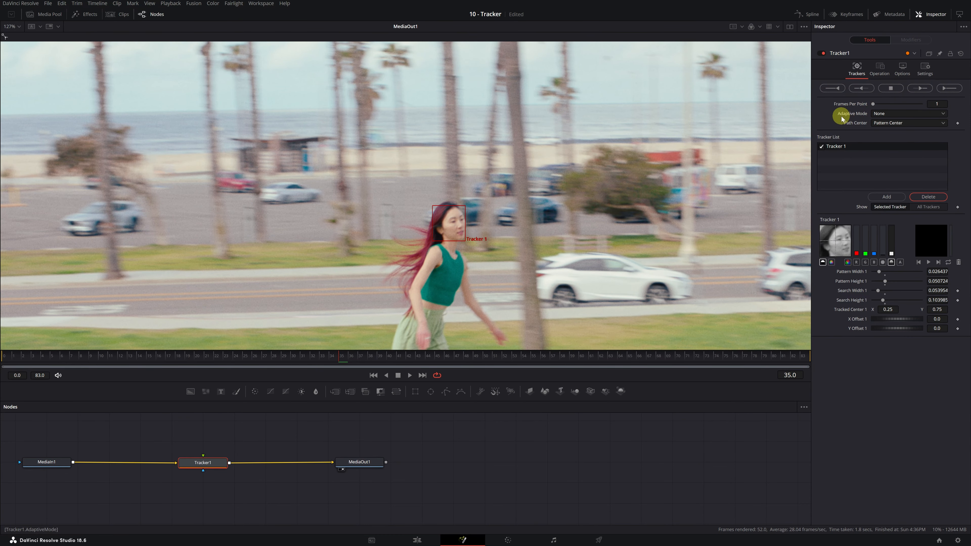
click(942, 113)
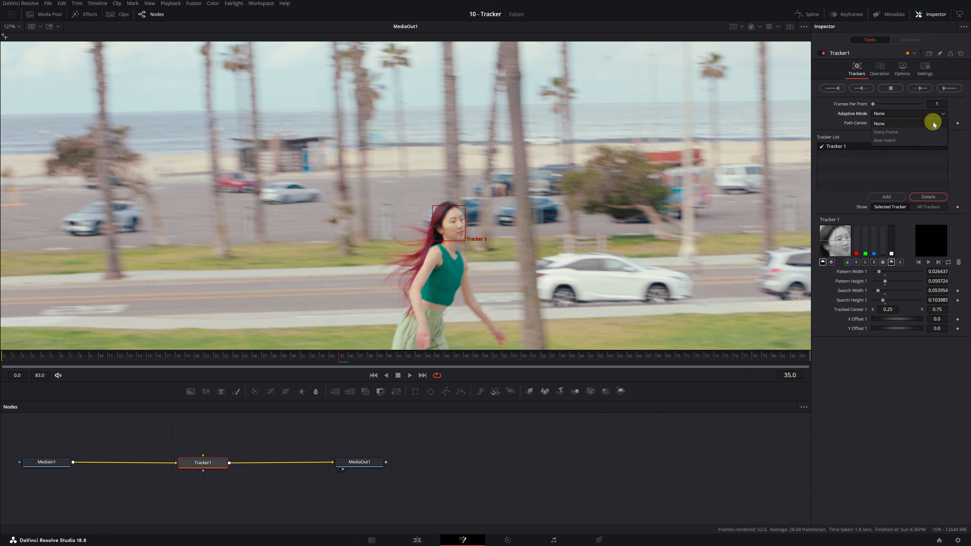
click(928, 141)
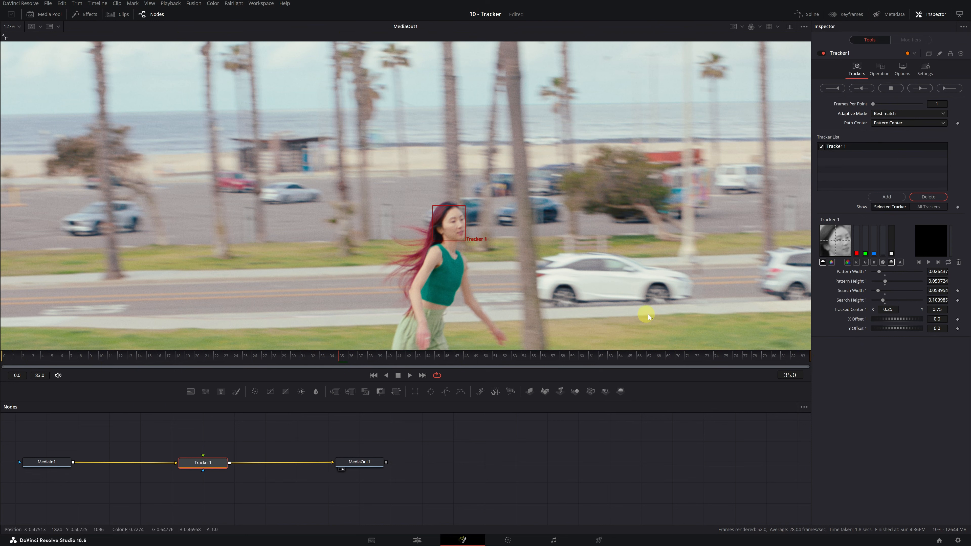
Track the face forward from frame 35 to the end of the clip and check the track back to frame 72.
click(920, 90)
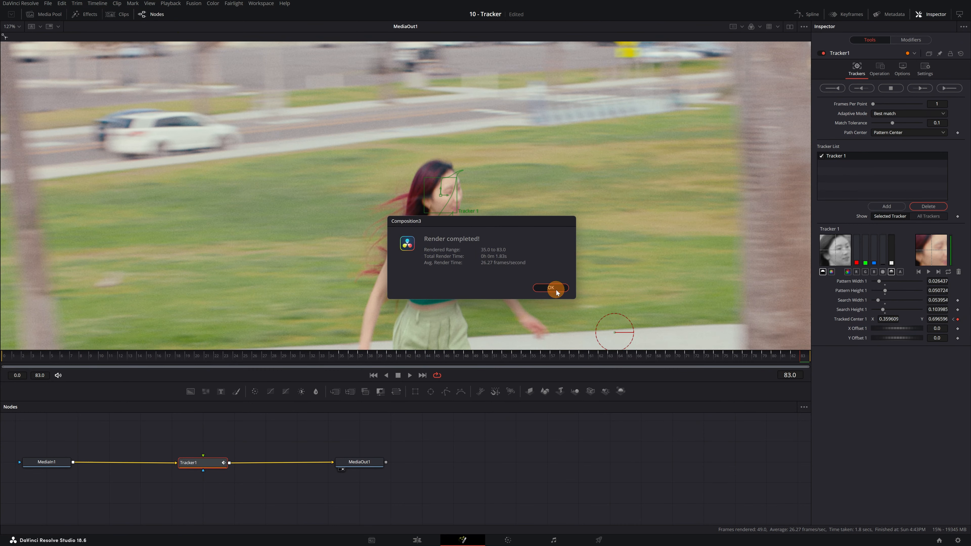
click(556, 289)
drag(777, 353, 718, 353)
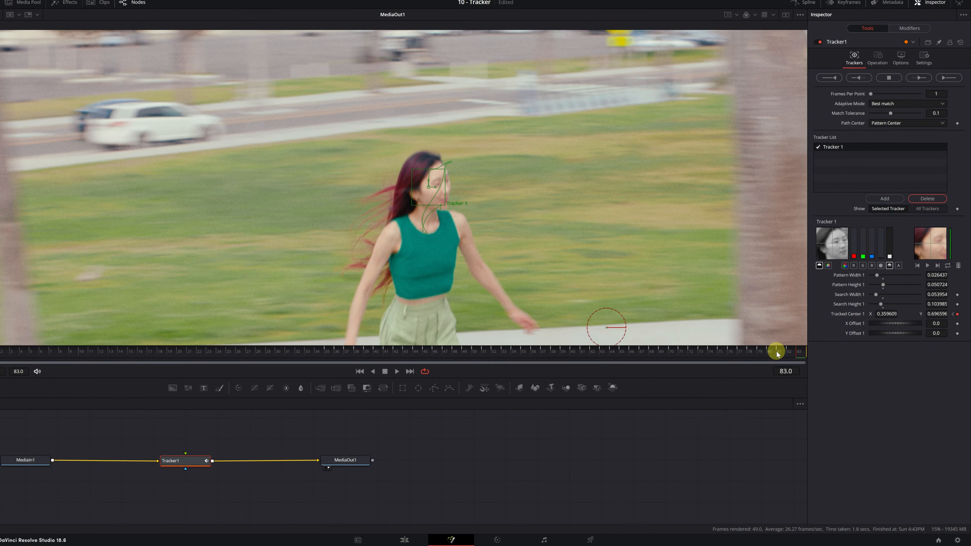
drag(634, 290, 597, 282)
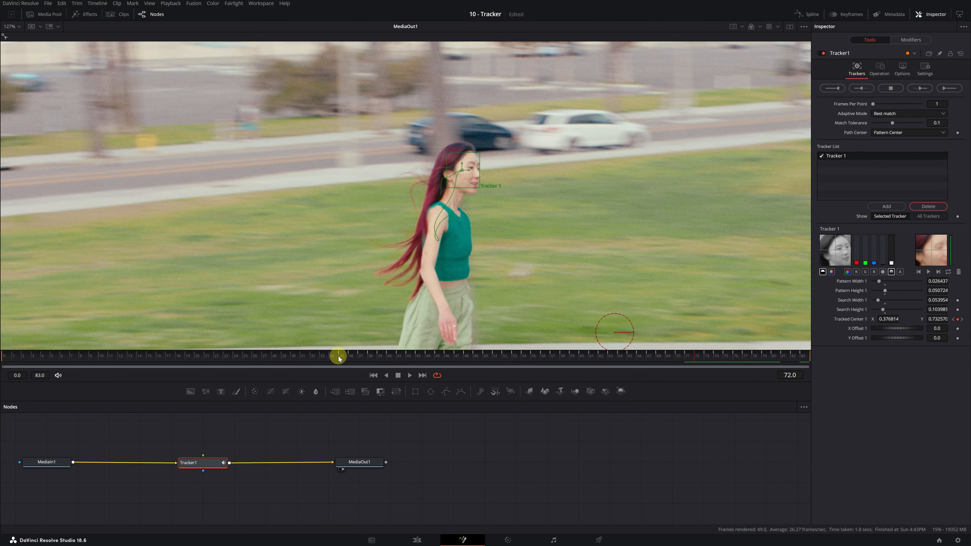
Track the face in reverse from frame 35 to frame 0 and check the early frames, stopping at frame 9.
click(338, 356)
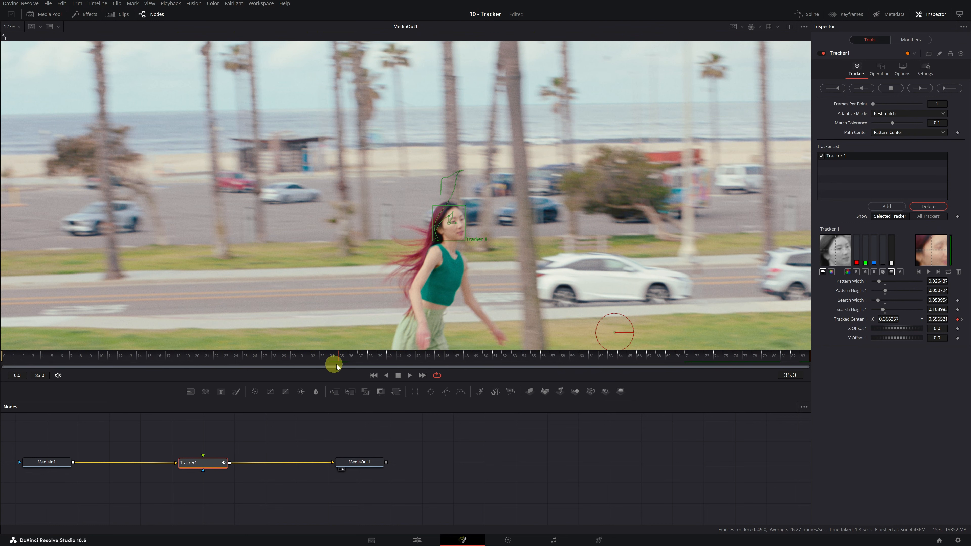
click(861, 89)
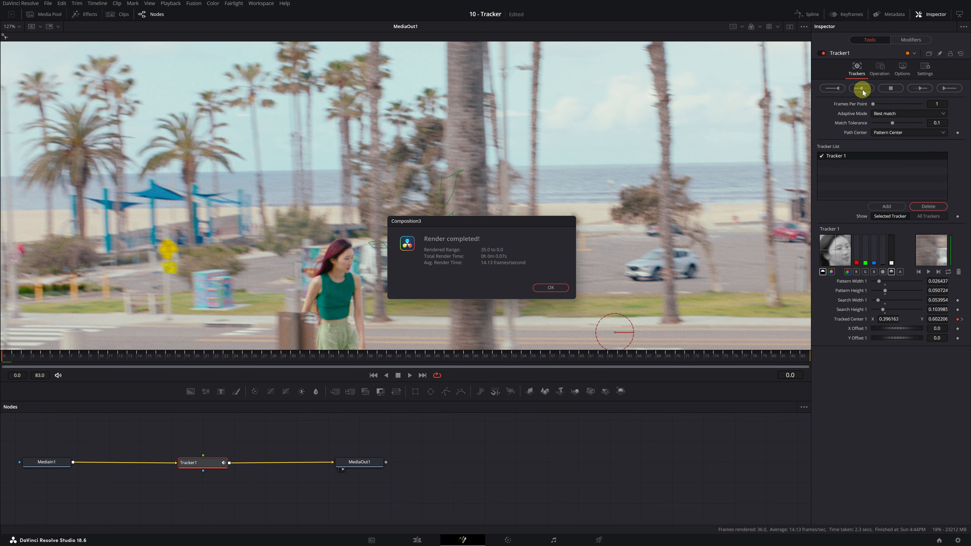
click(551, 287)
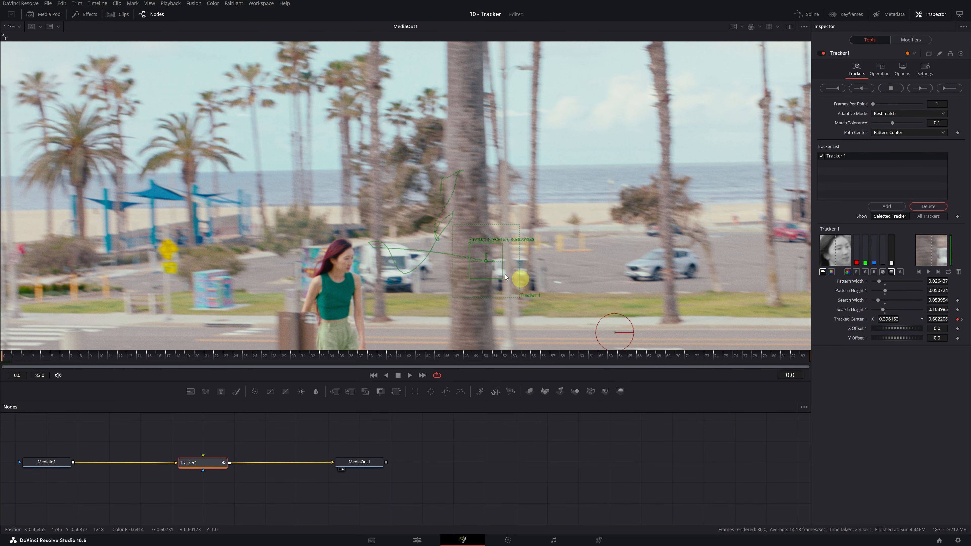
mouse_move(55, 356)
mouse_down()
mouse_move(140, 359)
mouse_move(46, 360)
mouse_up()
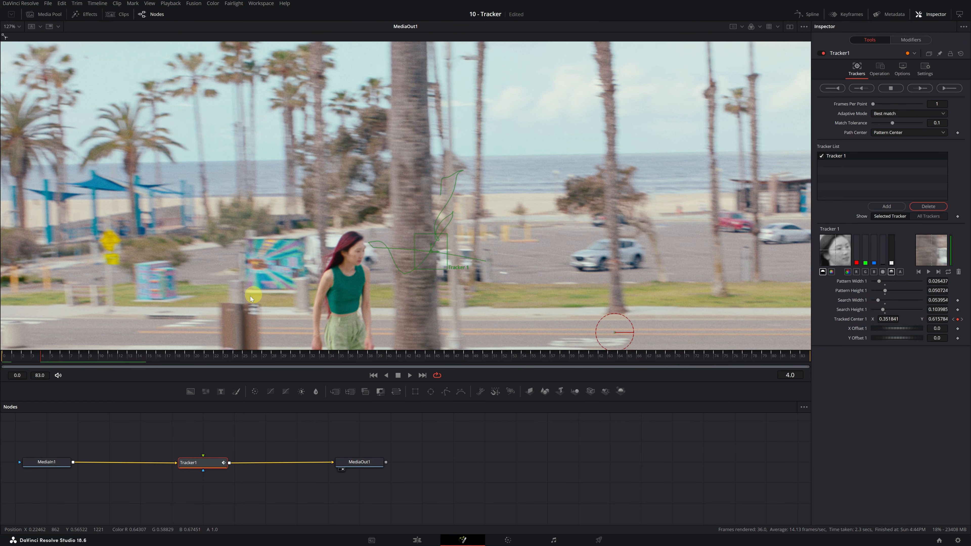
drag(88, 354, 94, 355)
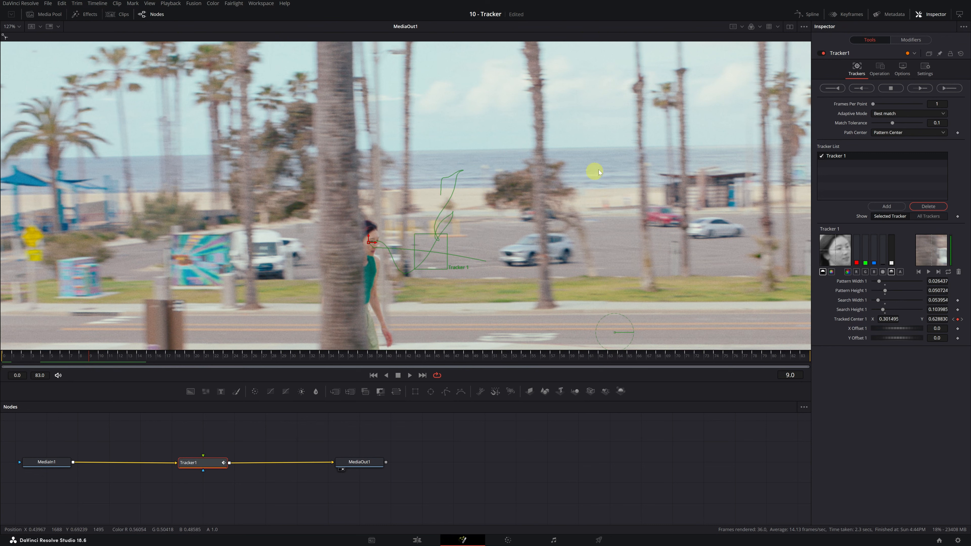
Show the tracker's Displacement curve in the Spline editor, enlarged around frame 9.
click(809, 17)
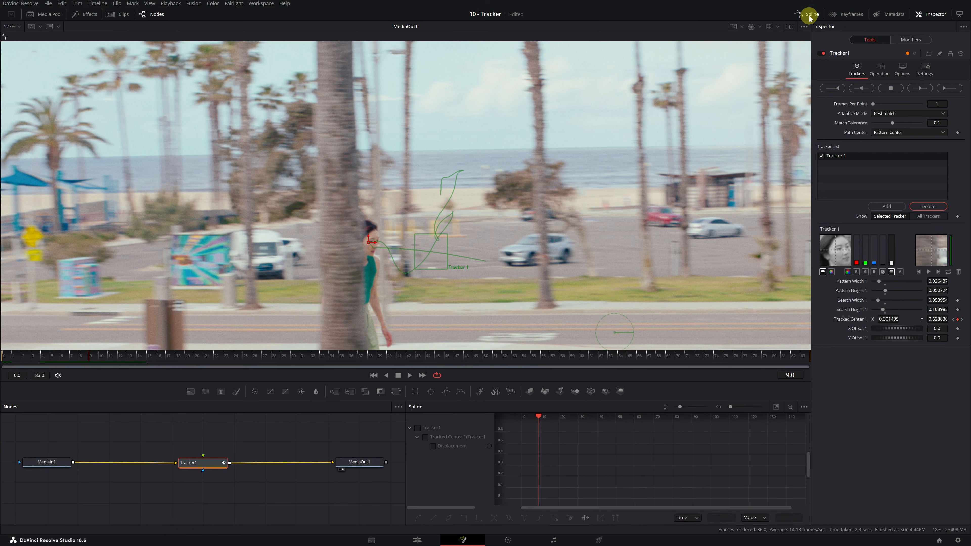
click(425, 438)
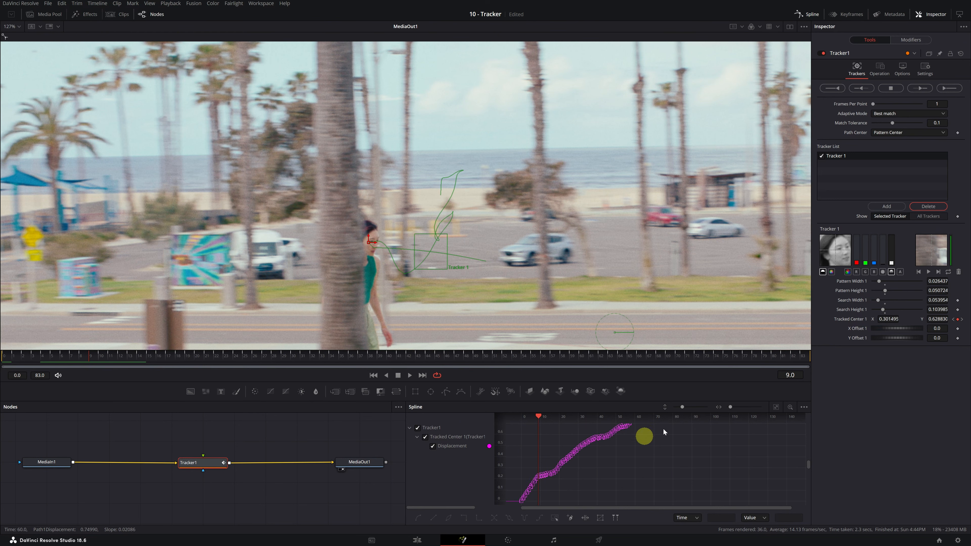
drag(683, 407, 734, 407)
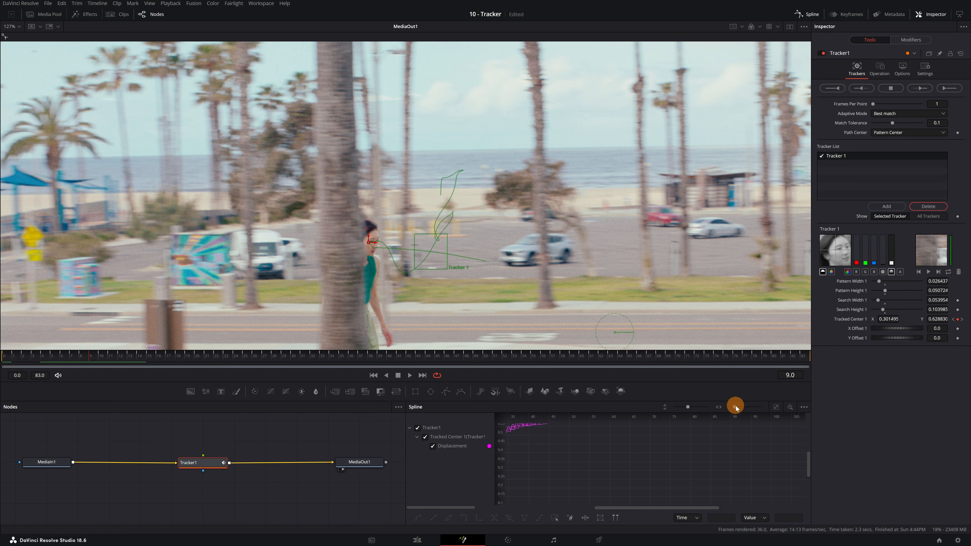
drag(678, 512, 593, 507)
drag(808, 459, 806, 476)
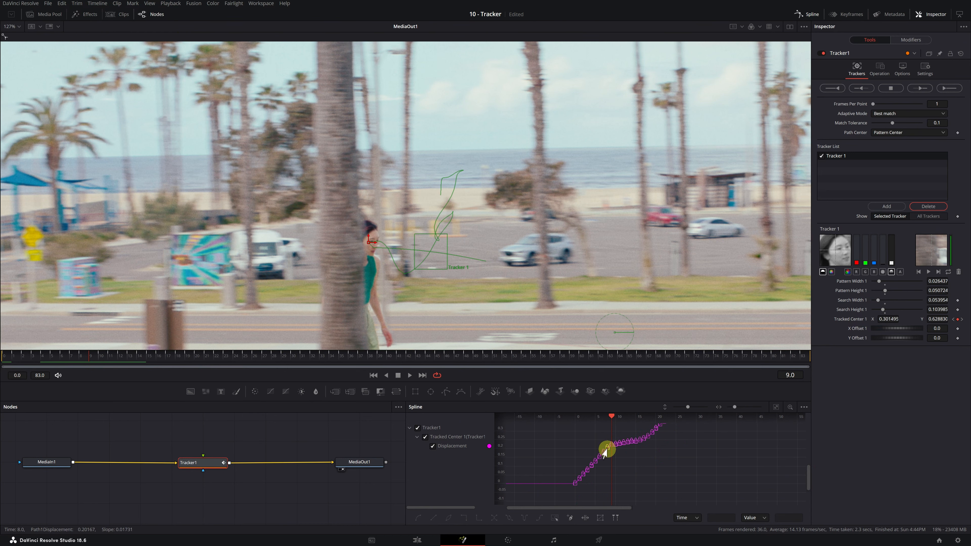
Delete the faulty Displacement keyframes before frame 9 in the Spline editor.
drag(567, 438, 609, 493)
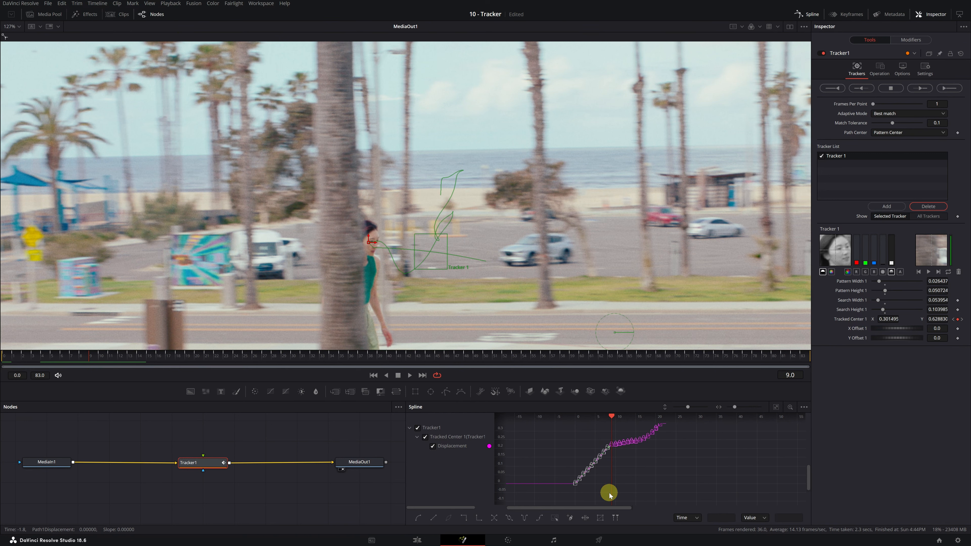
key(Delete)
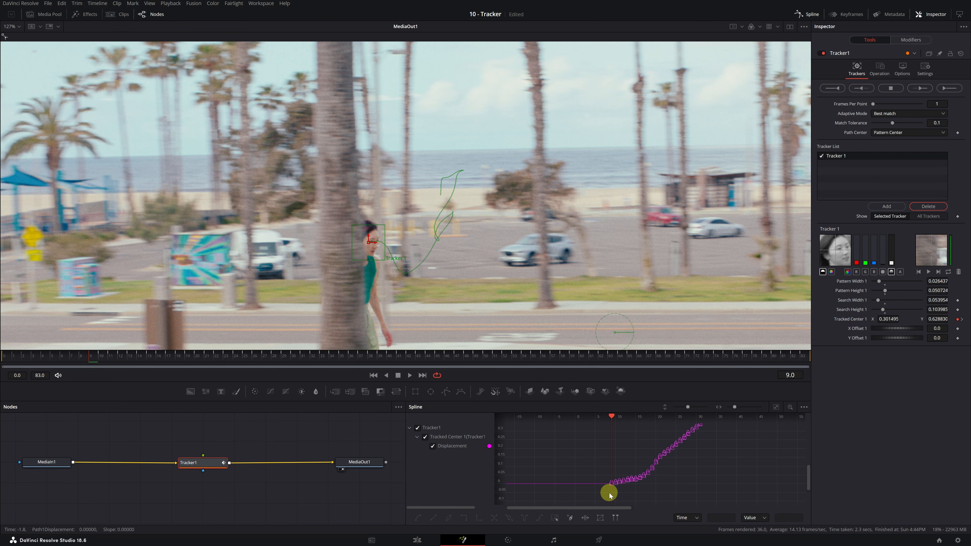
Reposition the tracker on the face at frame 5, before the tree hides her, and track in reverse to frame 0.
key(Left)
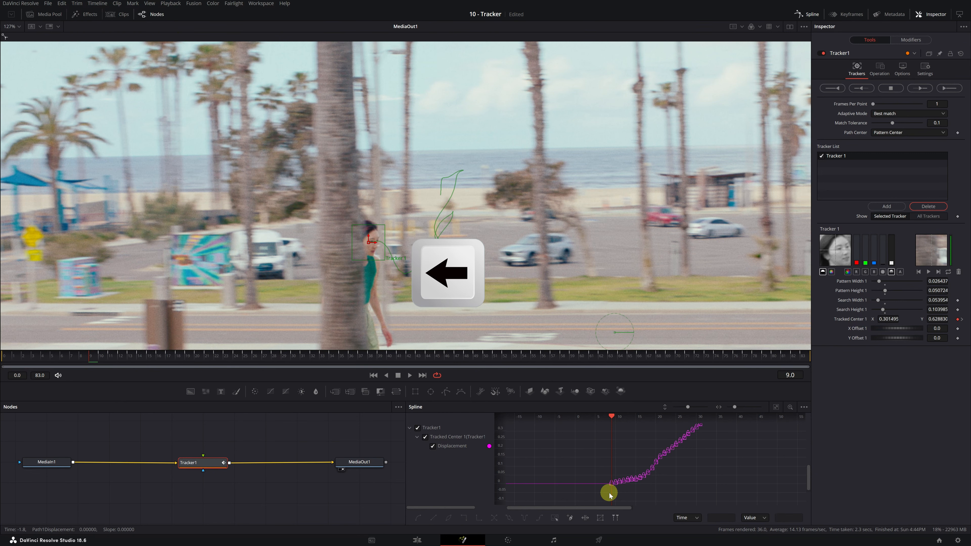
key(Left)
key(Left)
key(Left)
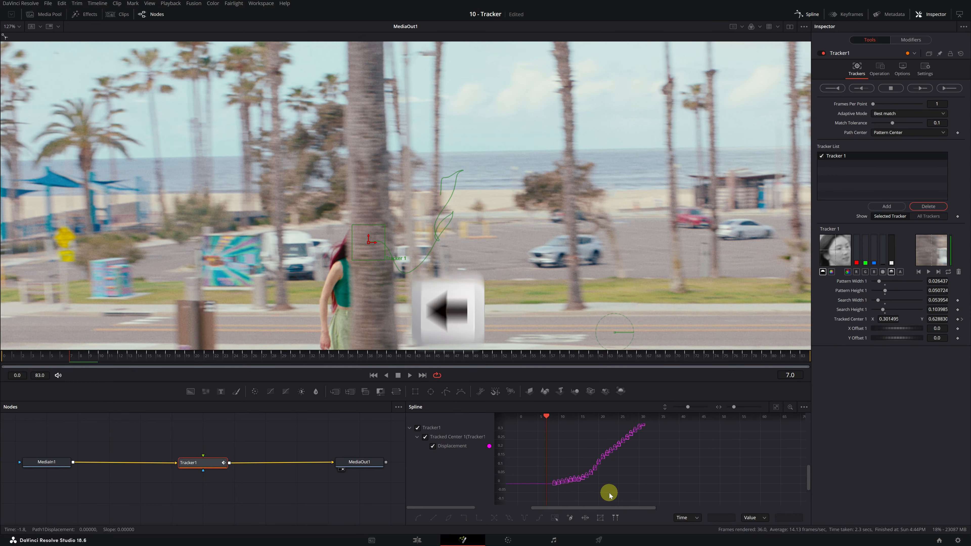
key(Left)
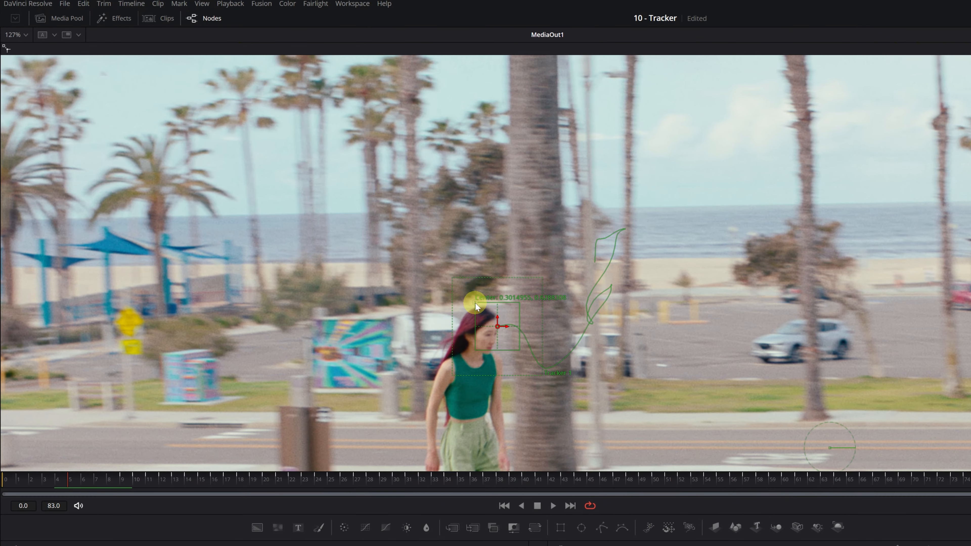
drag(475, 303, 453, 309)
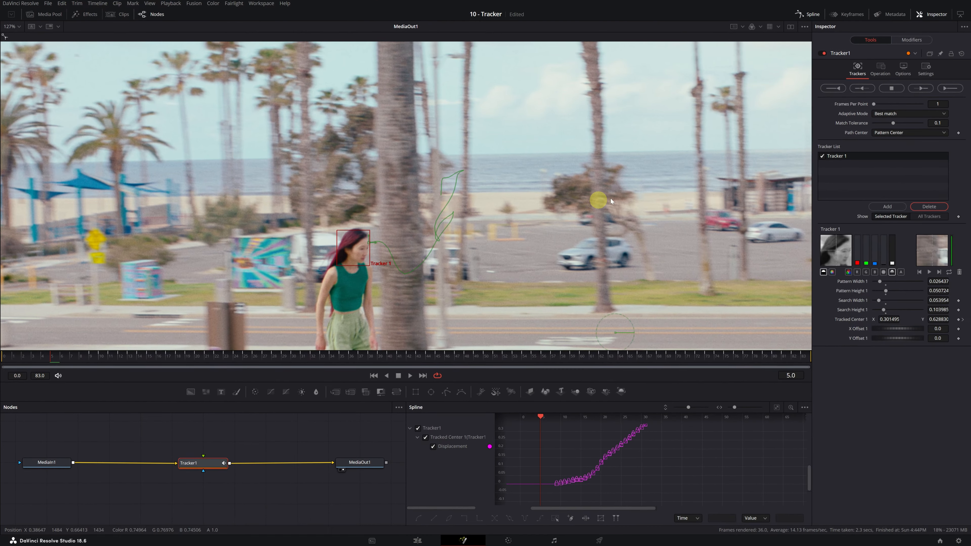
click(862, 90)
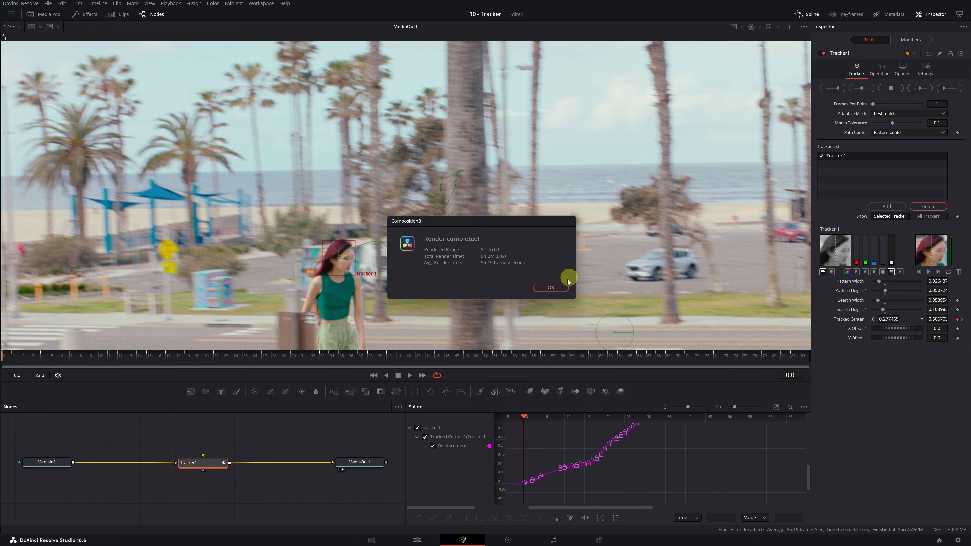
click(551, 287)
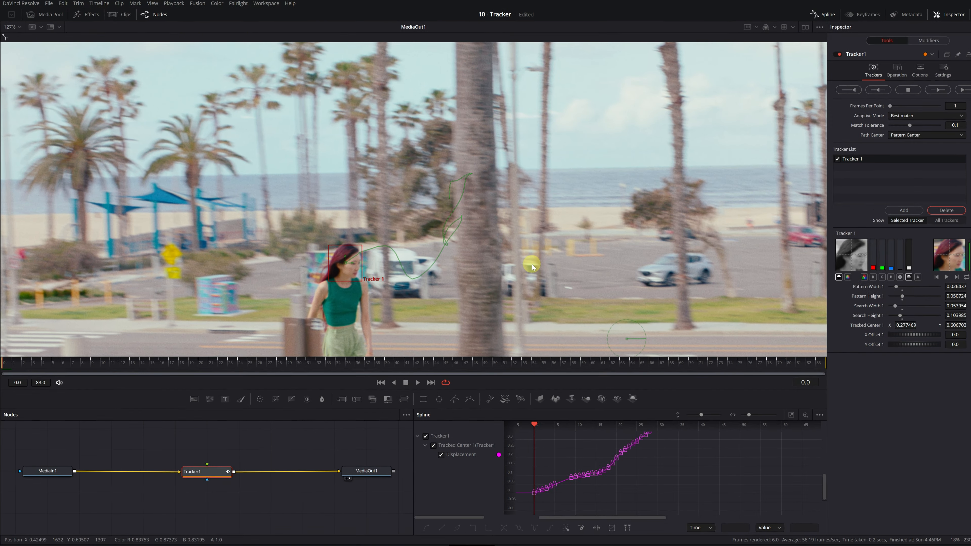
Check the face track frame by frame from frame 0 to frame 14, particularly where she passes behind the tree.
key(Right)
key(Right)
key(Right)
key(Right)
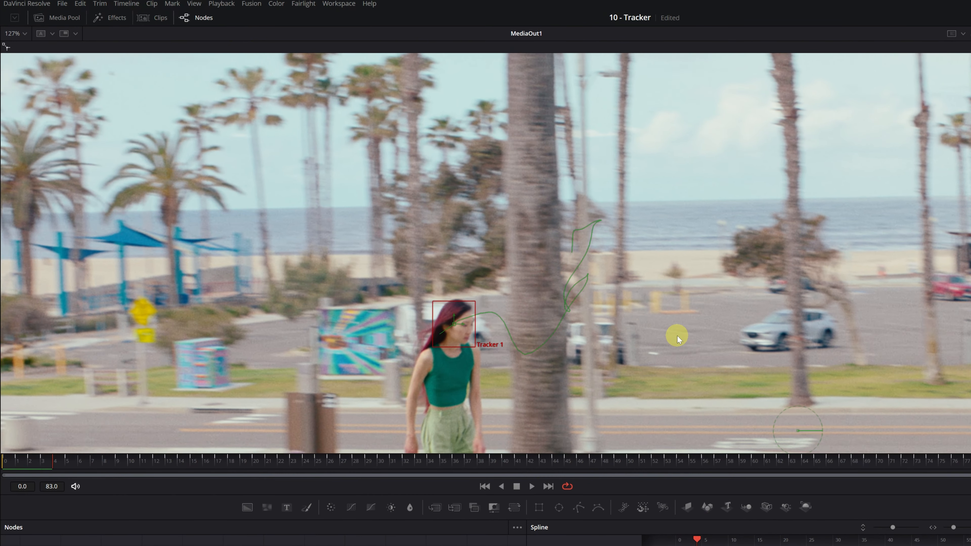
key(Right)
key(Right)
key(Right)
key(Right)
key(Right)
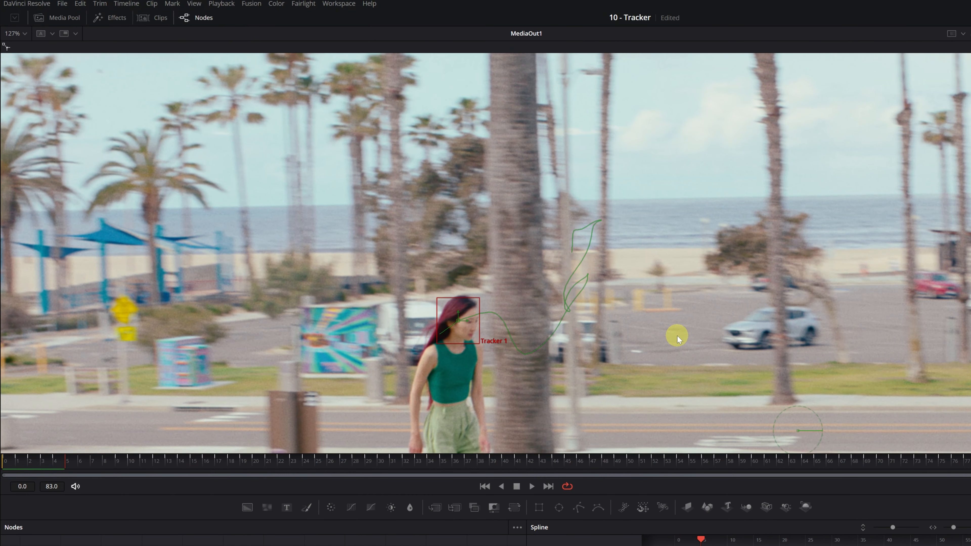
key(Right)
key(Right)
key(Right)
key(Right)
key(Right)
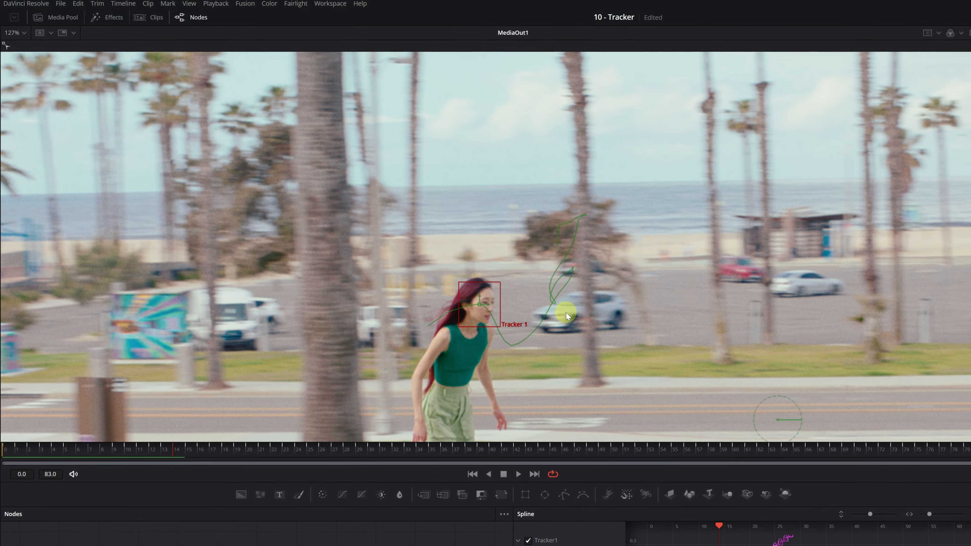
scroll(580, 322, down, 3)
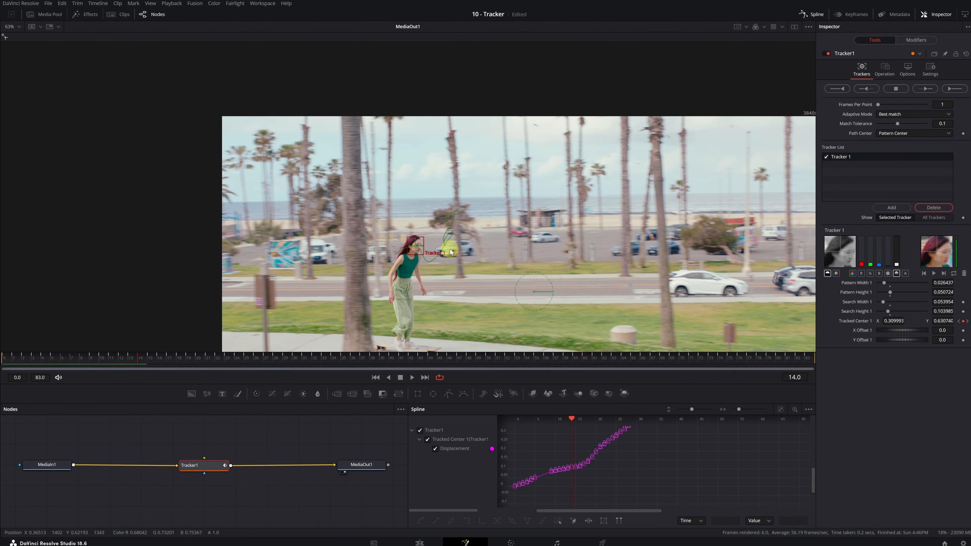
drag(504, 249, 424, 181)
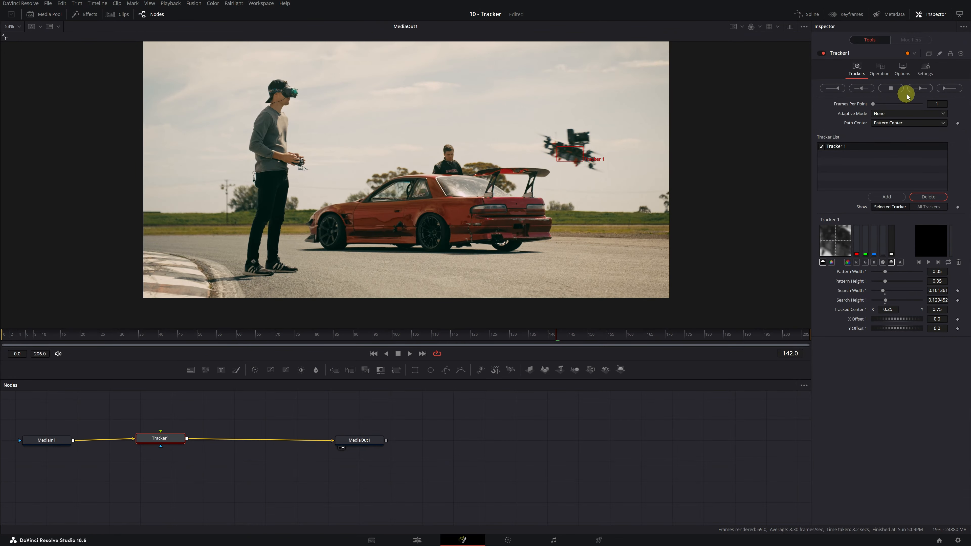
Track the drone forward from frame 142 in the drone clip.
click(919, 89)
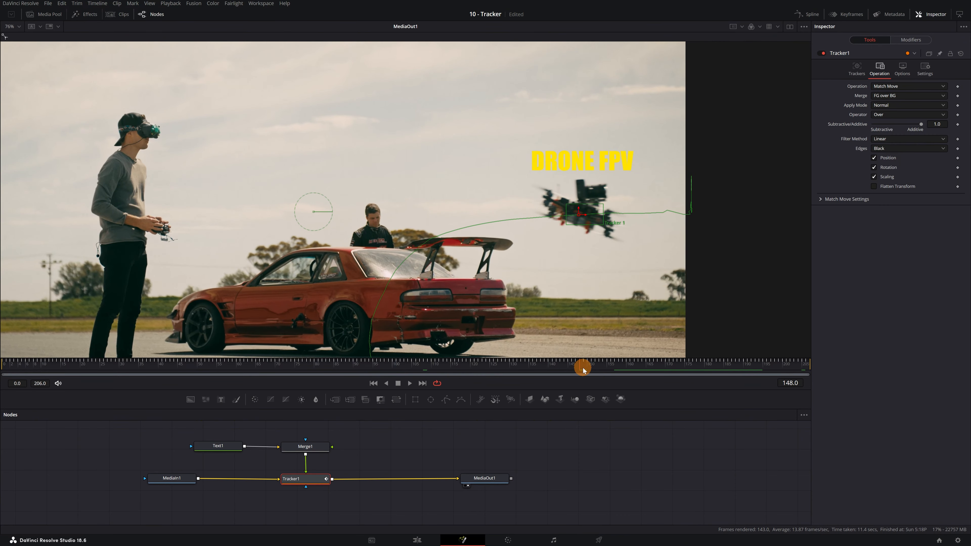
Go to frame 164 and show the drone tracker's Displacement curve in the Spline editor, enlarged around that frame.
drag(582, 369, 643, 364)
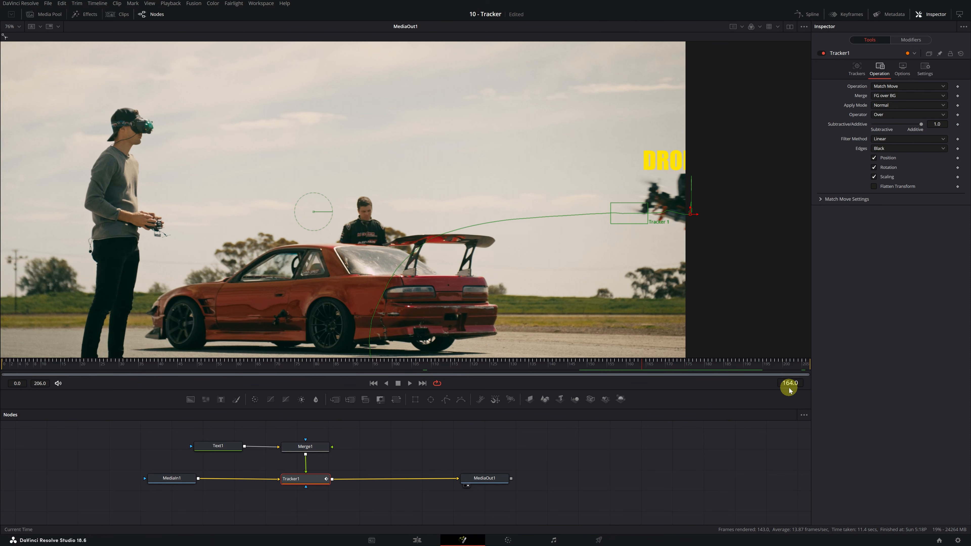
click(810, 17)
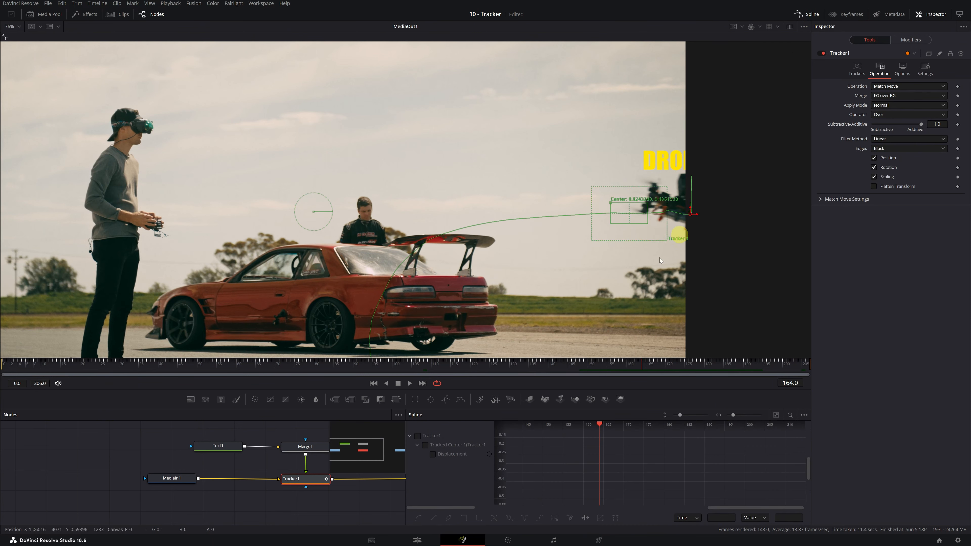
click(425, 446)
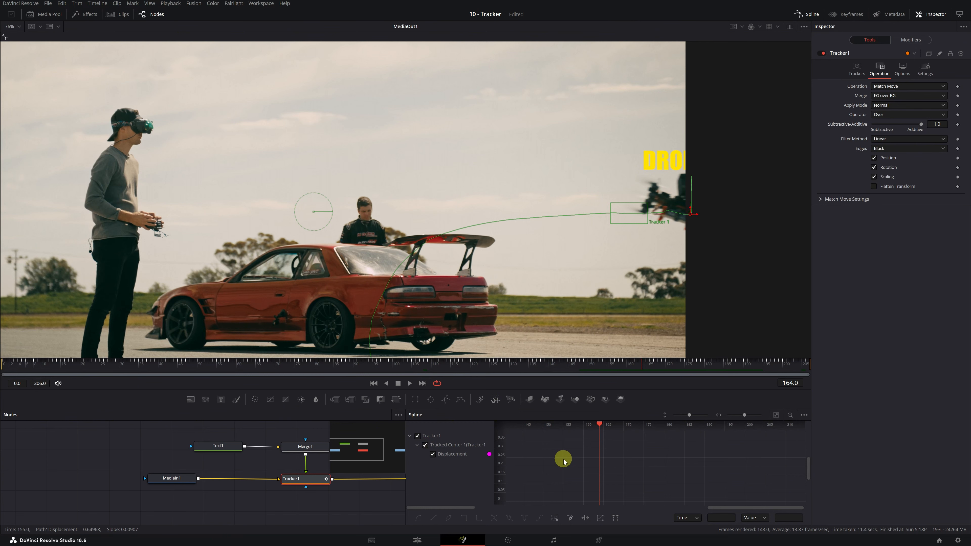
click(777, 416)
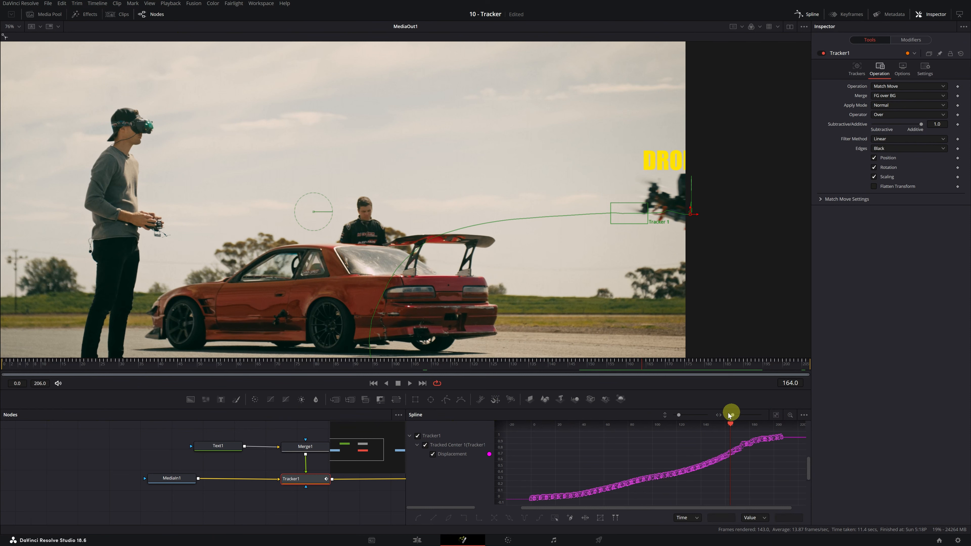
drag(678, 415, 736, 418)
drag(722, 507, 786, 508)
drag(807, 472, 808, 461)
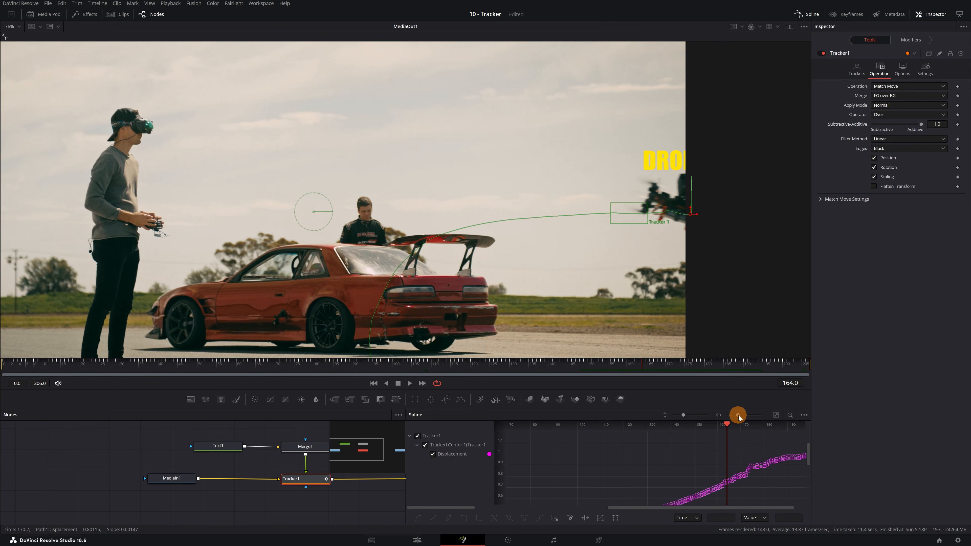
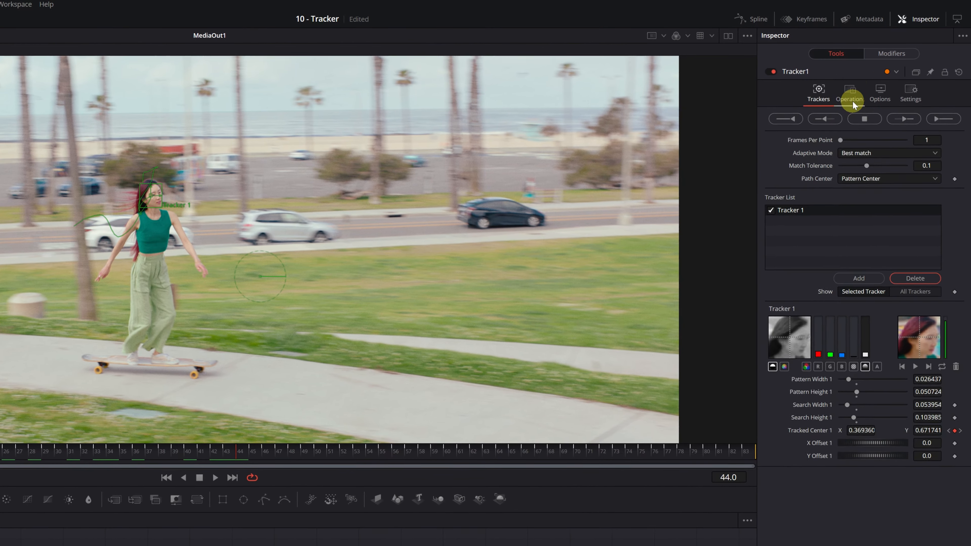
Set the Operation of the skateboarder clip's tracker to Match Move.
click(871, 82)
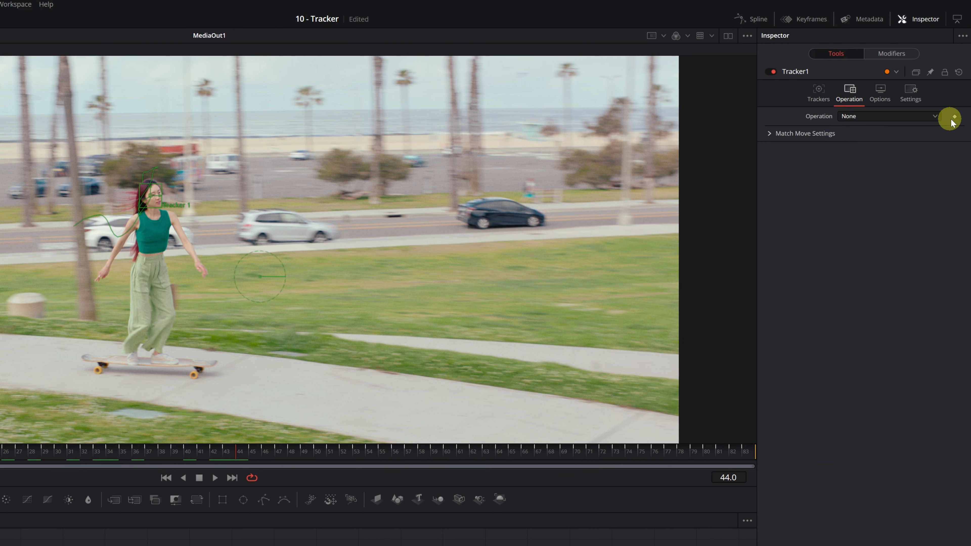
click(936, 116)
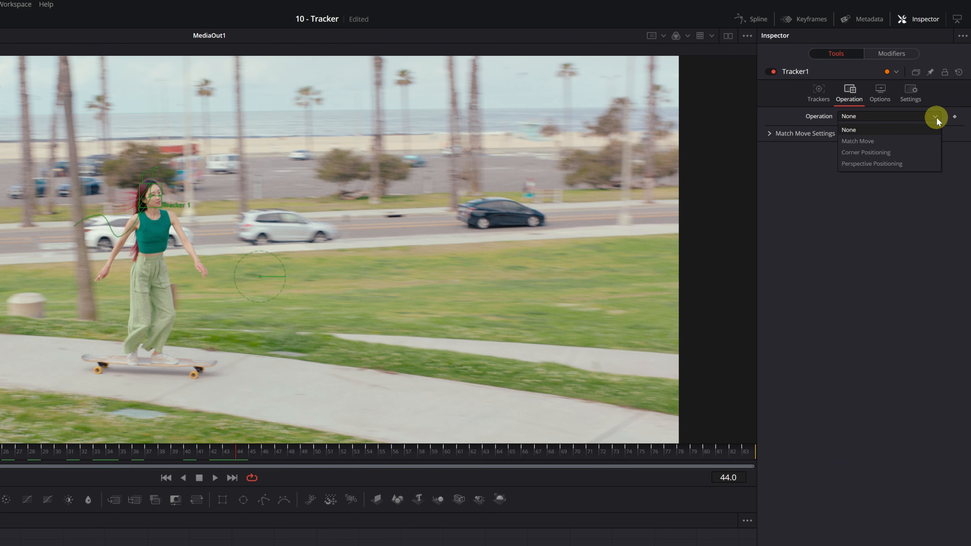
click(887, 140)
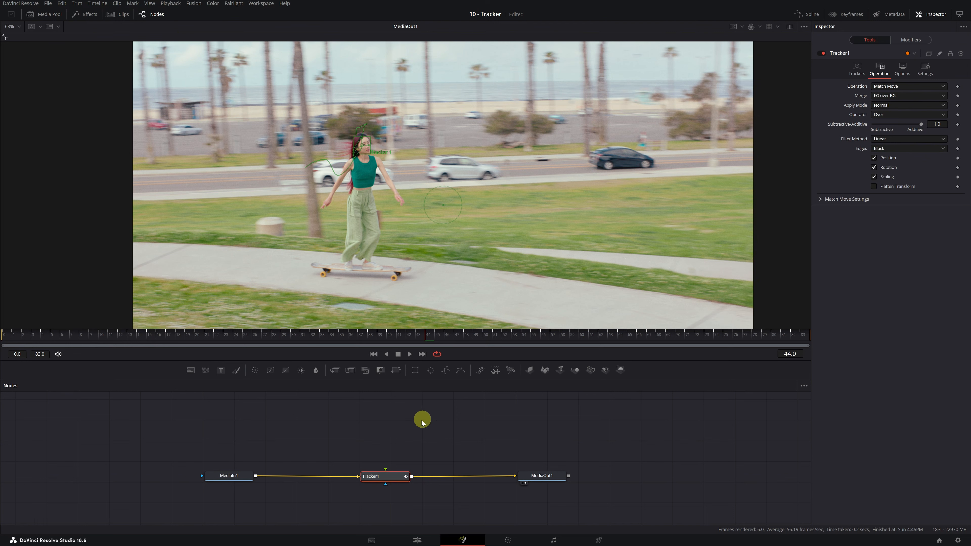
Add a MultiMerge node above Tracker1 and connect its output to the tracker's foreground input.
click(412, 449)
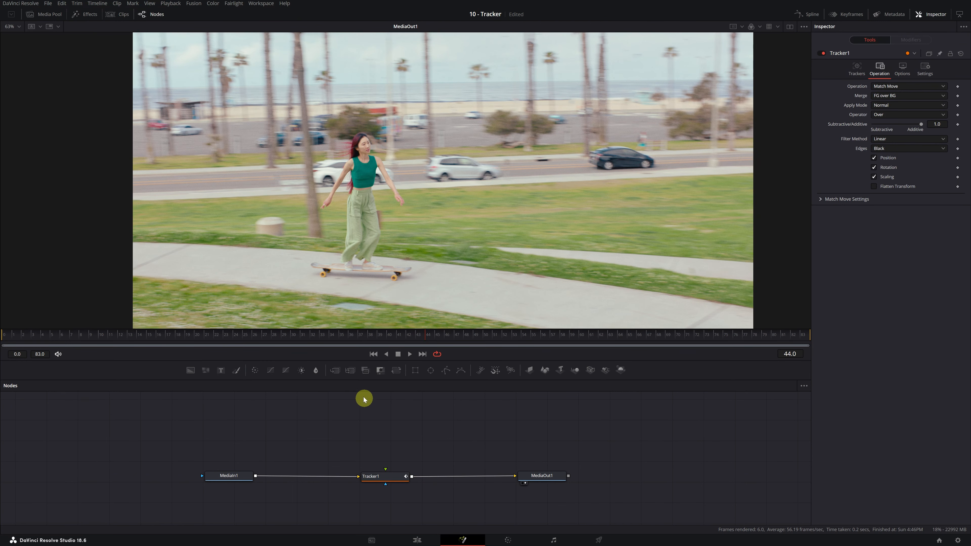
click(351, 370)
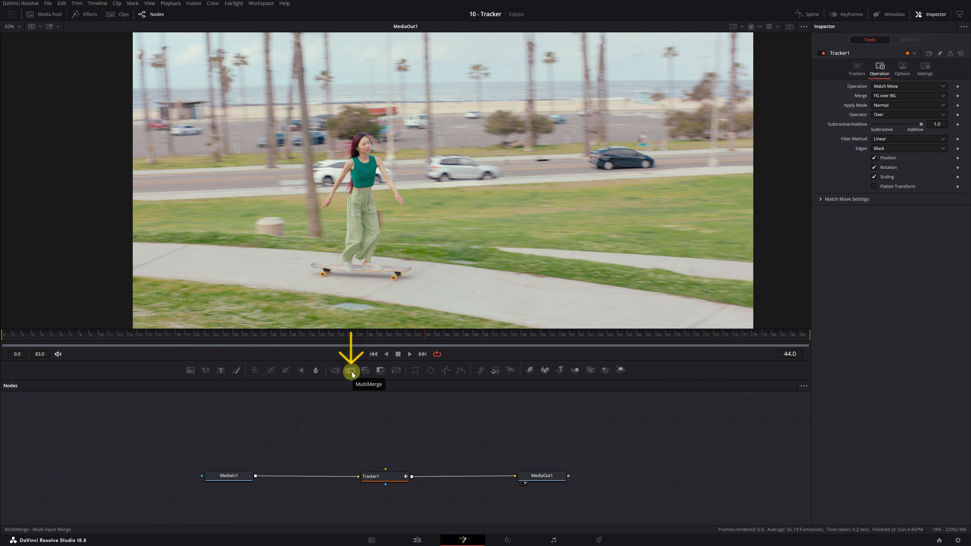
drag(420, 446, 389, 438)
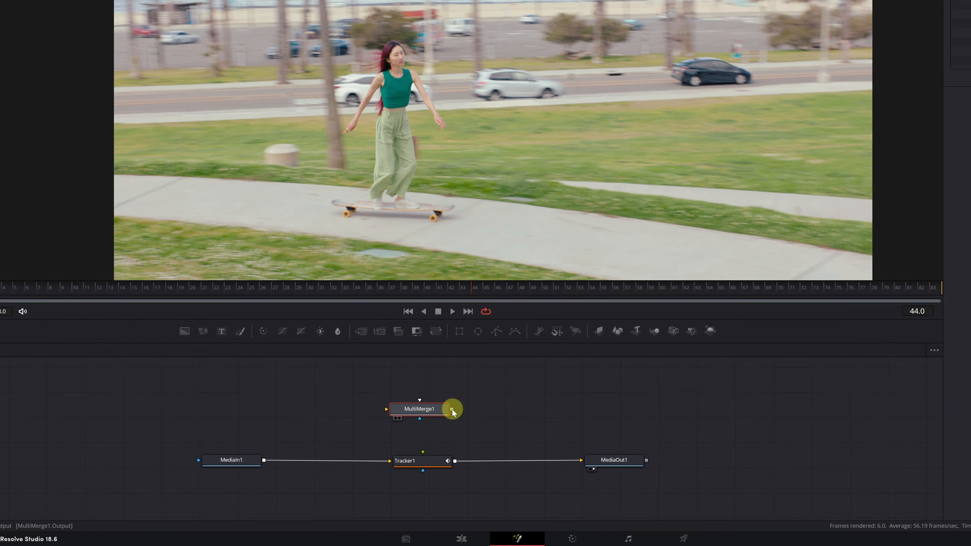
drag(408, 434, 396, 462)
drag(459, 435, 443, 457)
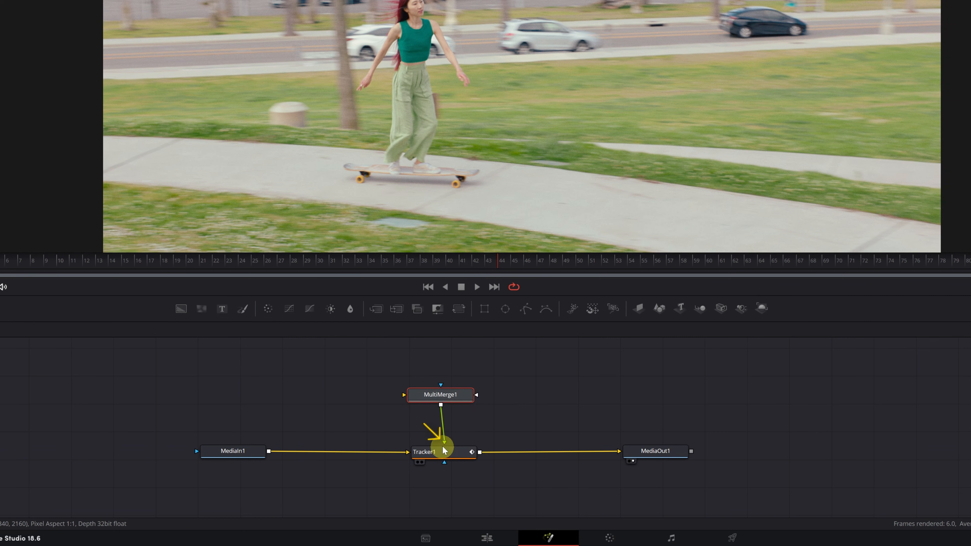
drag(456, 398, 459, 411)
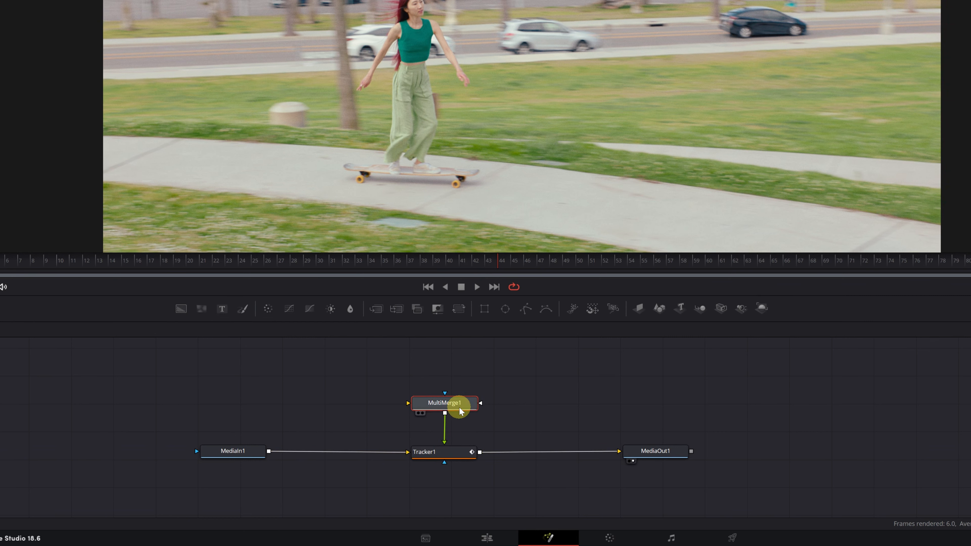
Add a Text+ node and connect it to the MultiMerge node's background input.
click(460, 386)
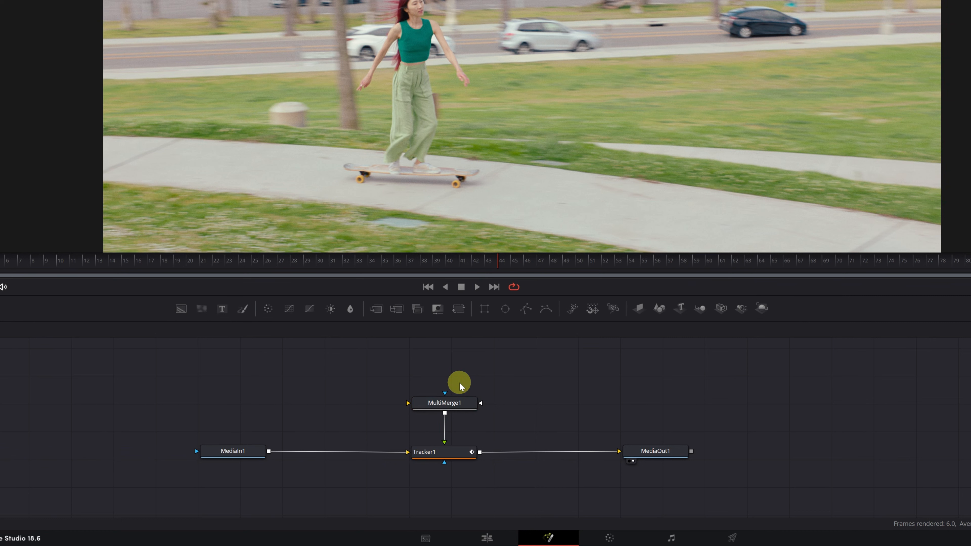
click(222, 311)
drag(440, 383, 411, 409)
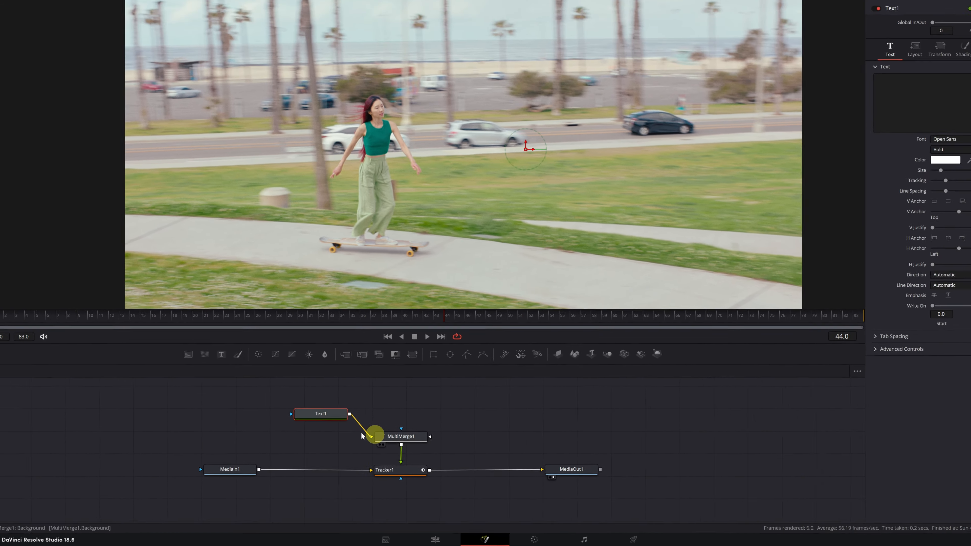
Enter "Skate" as the text of Text1 and set its font to Impact.
click(321, 416)
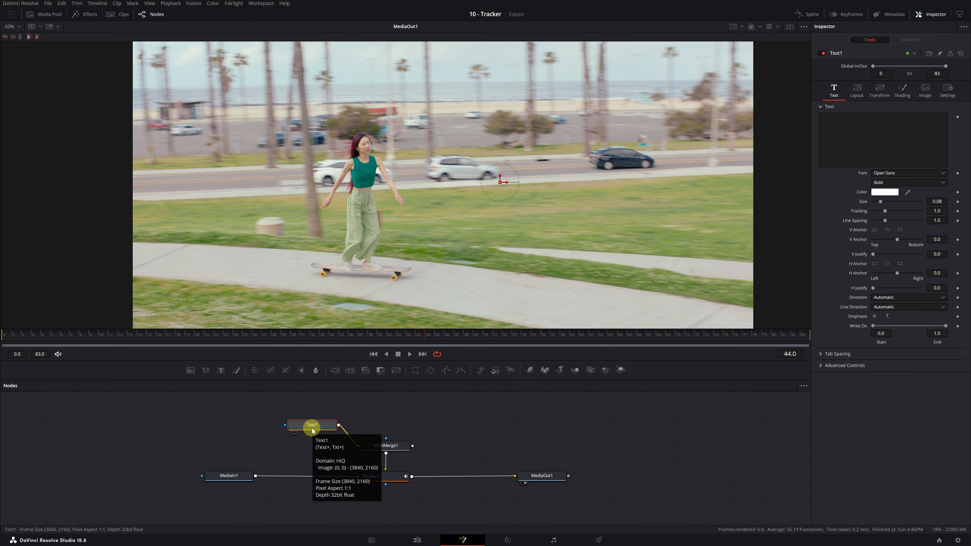
click(878, 120)
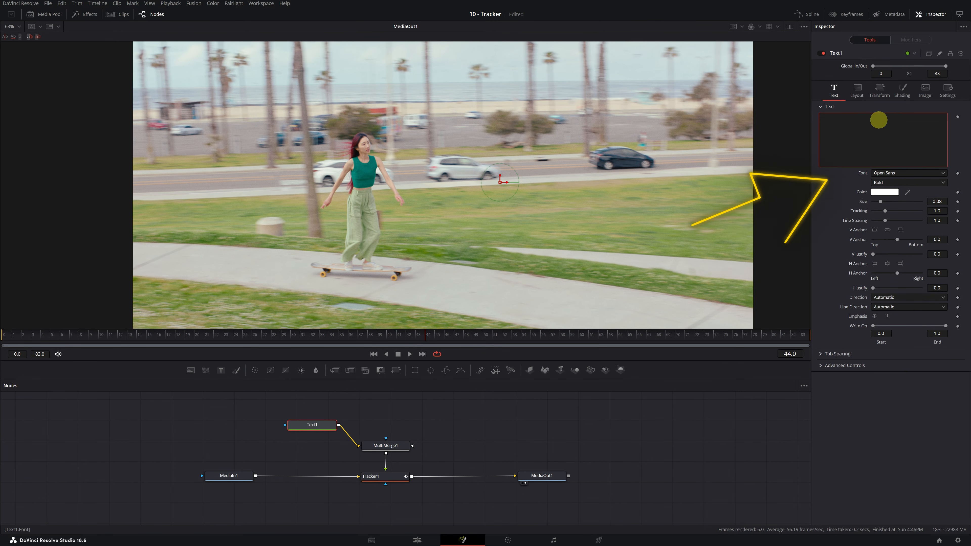
text(Skate)
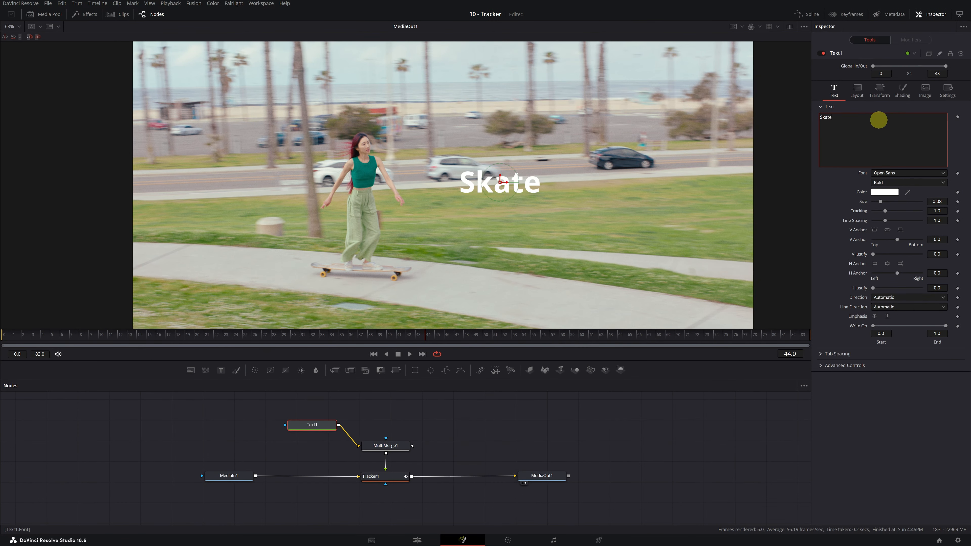
click(920, 174)
key(i)
key(Return)
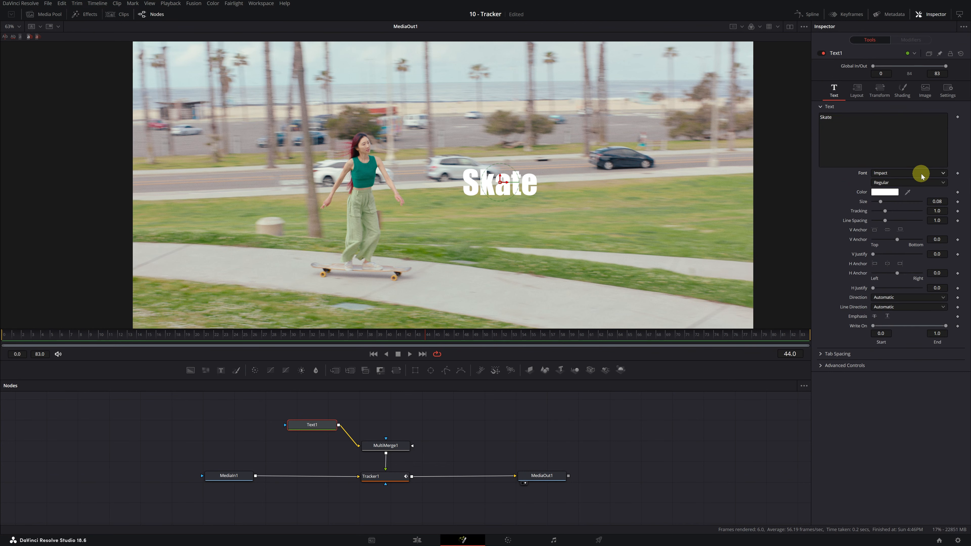
Colour the "Skate" text yellow and reduce its size slightly.
click(889, 191)
drag(548, 209, 552, 211)
click(561, 340)
drag(880, 201, 877, 204)
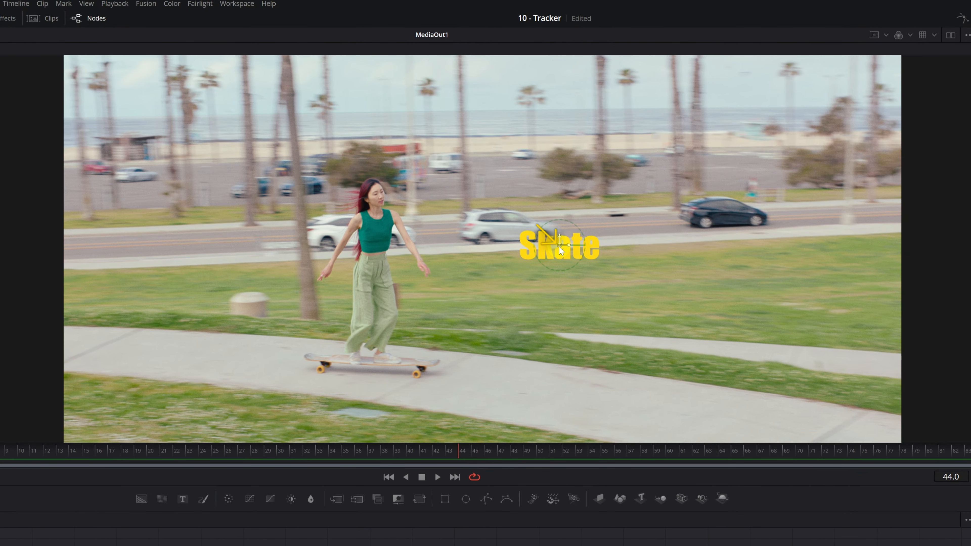
Place the "Skate" text just above the skateboarder's head and scrub through the clip to check that it follows her.
drag(547, 243, 374, 160)
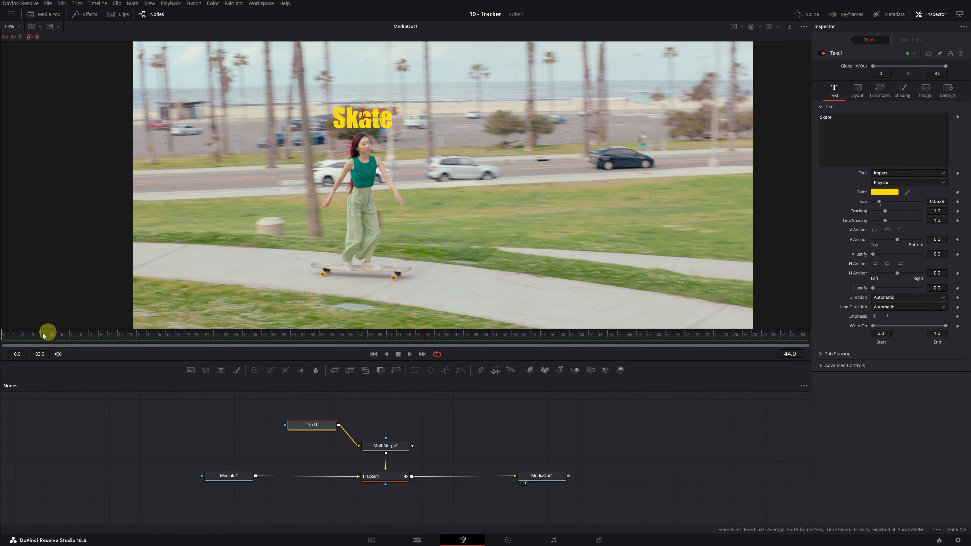
click(7, 335)
drag(8, 334, 314, 353)
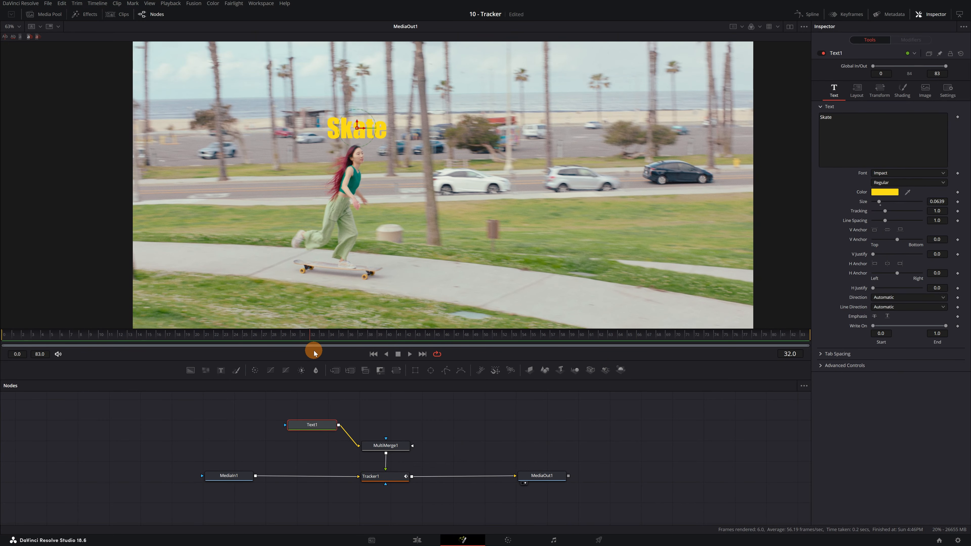
Add a second Text+ node, connect it to MultiMerge1, and enter "California" as its text.
click(221, 371)
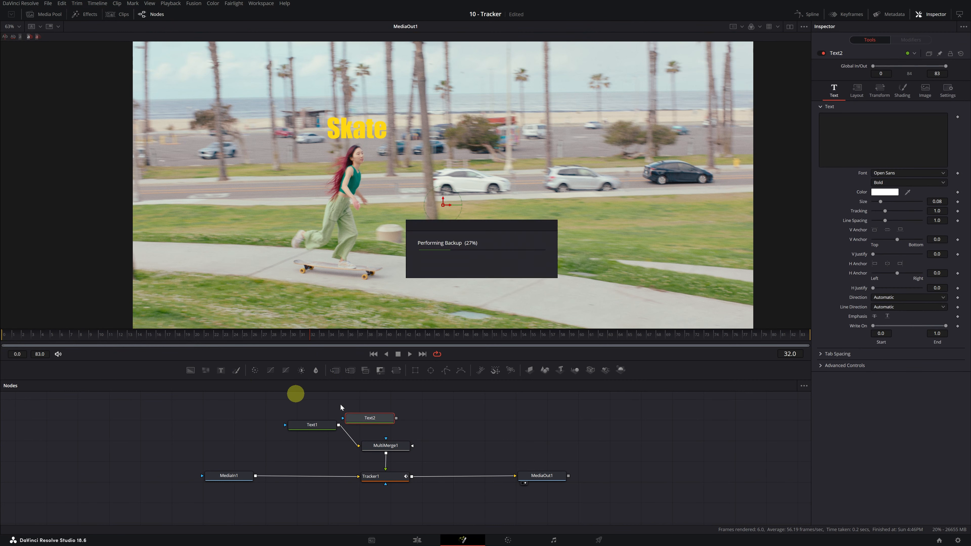
drag(378, 418, 376, 449)
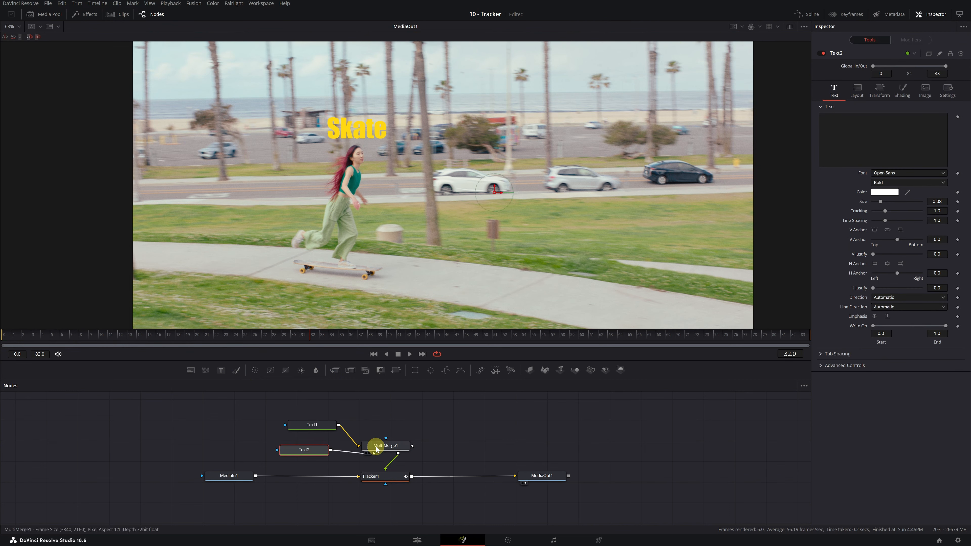
click(853, 137)
key(Caps_Lock)
text(California)
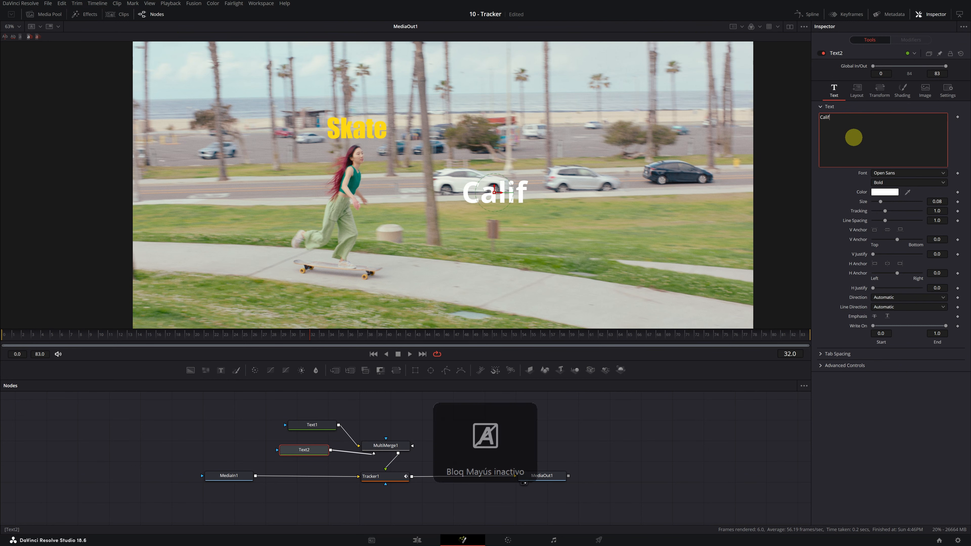
Choose a different font and fill colour for the "California" text.
click(914, 173)
key(i)
key(Return)
click(884, 192)
click(395, 307)
click(561, 340)
Slightly reduce the "California" text, move it close to the skateboarder's head, and scrub the clip to check its tracking.
drag(880, 201, 878, 201)
drag(494, 190, 418, 157)
drag(52, 336, 602, 356)
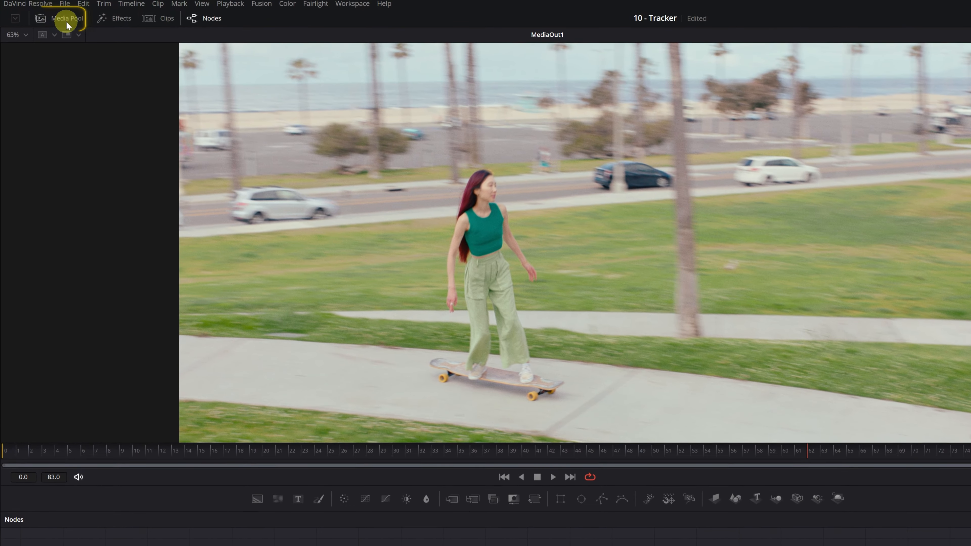
Bring the Shrek face image from the media pool into the node graph and connect it to MultiMerge1's background input.
click(66, 19)
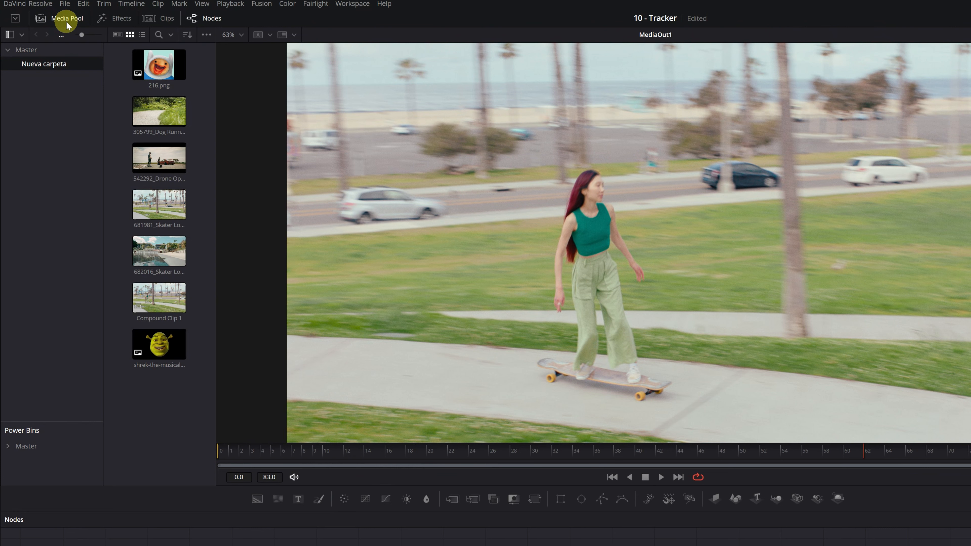
drag(159, 349, 413, 545)
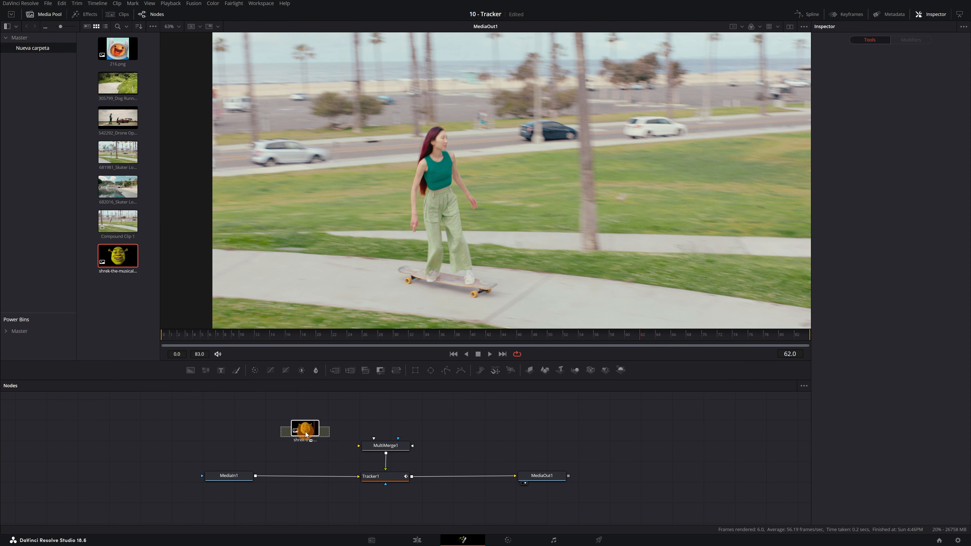
drag(305, 434, 312, 441)
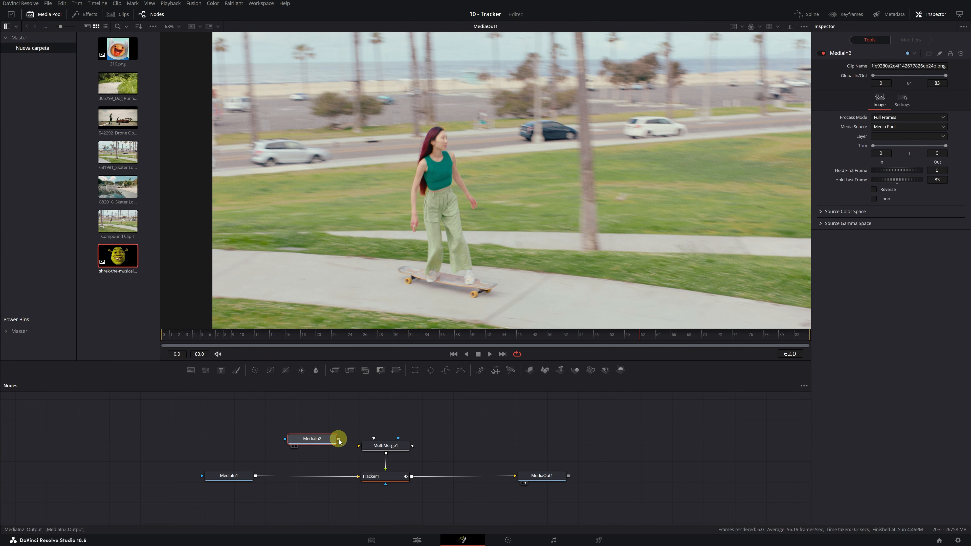
drag(339, 441, 373, 446)
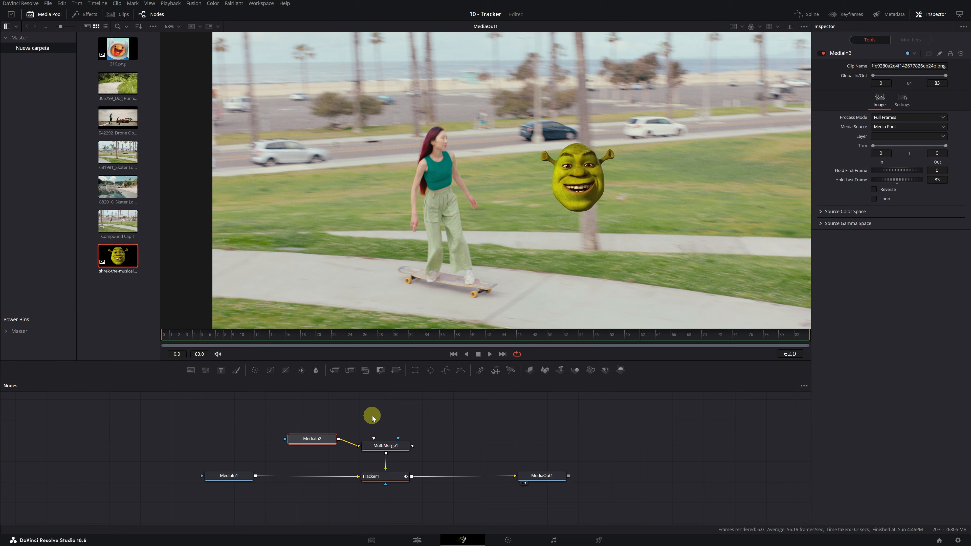
drag(278, 338, 308, 340)
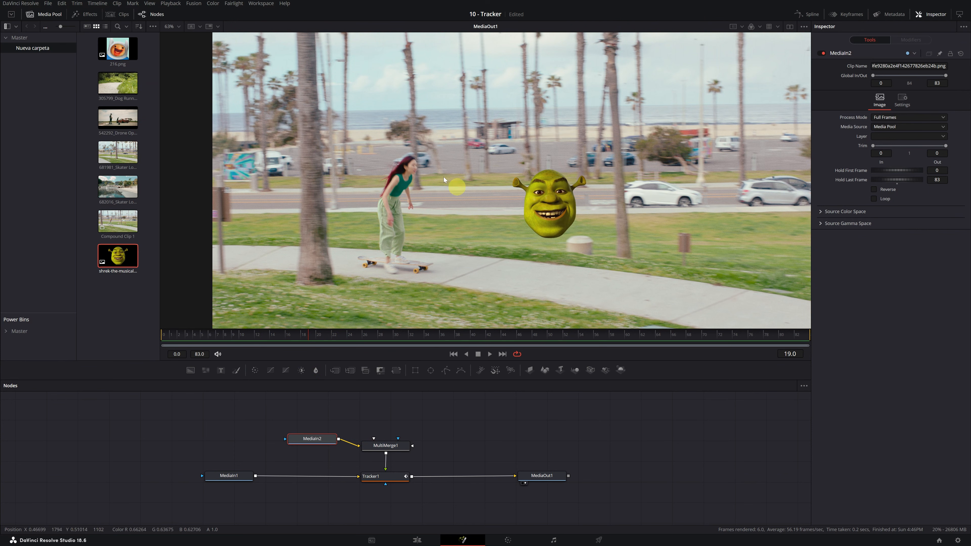
Insert a Transform (Xf) node between the Shrek image's MediaIn2 node and MultiMerge1.
drag(317, 439, 223, 443)
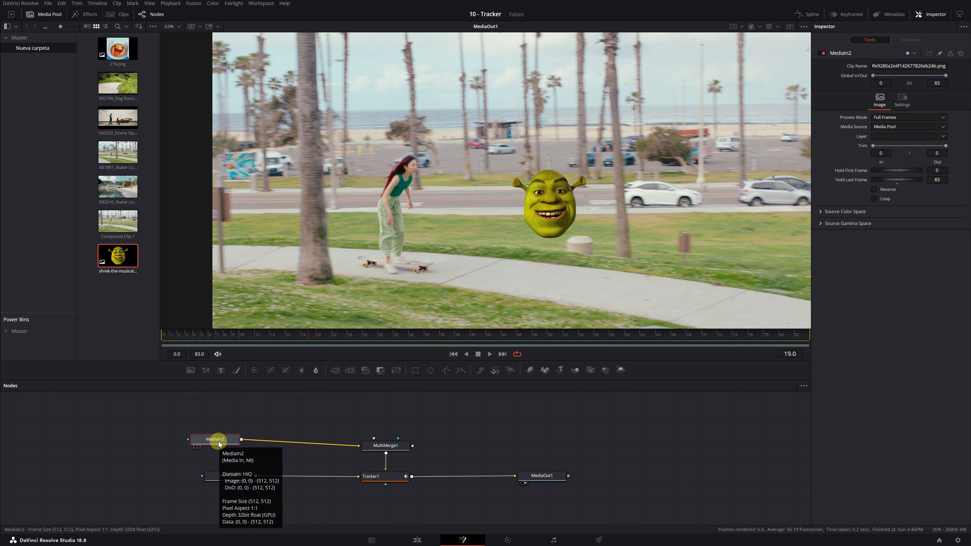
key(shift+space)
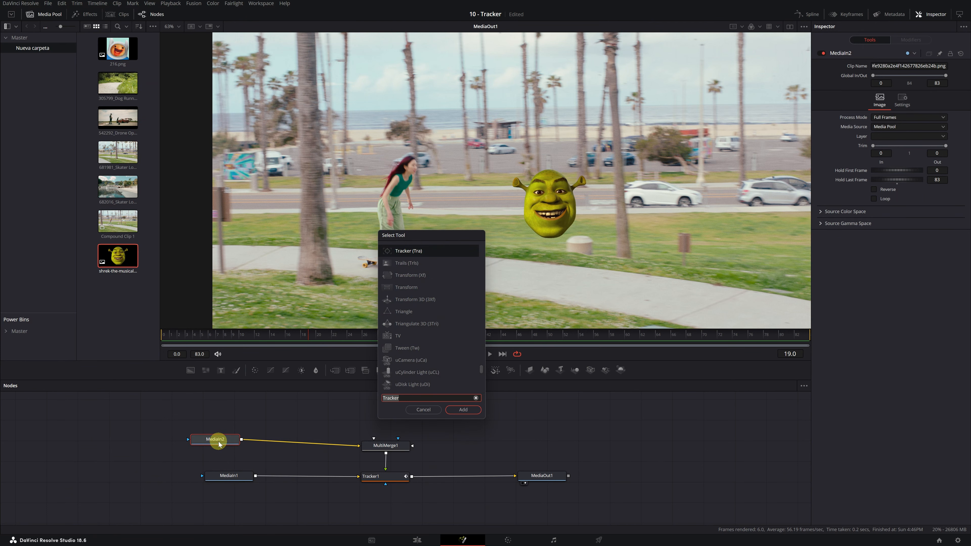
text(transform)
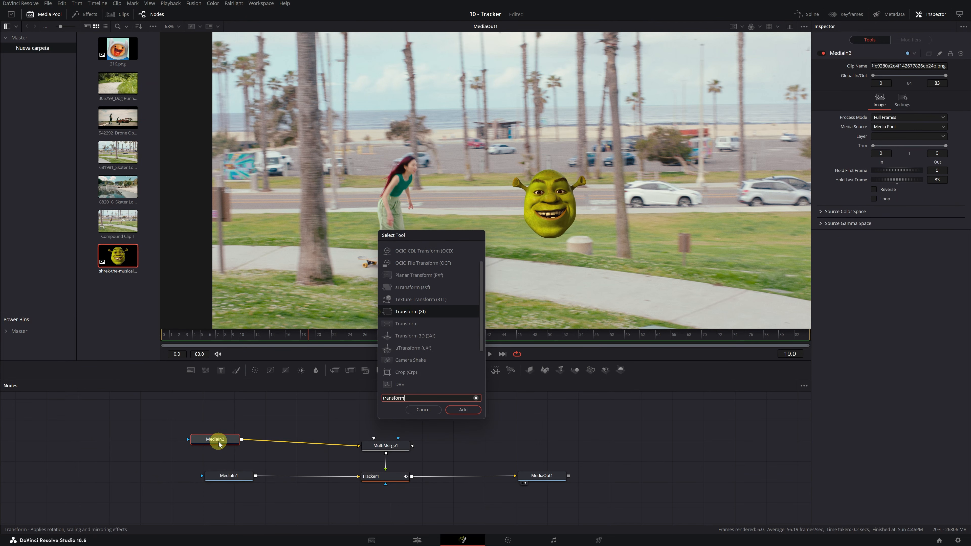
click(463, 410)
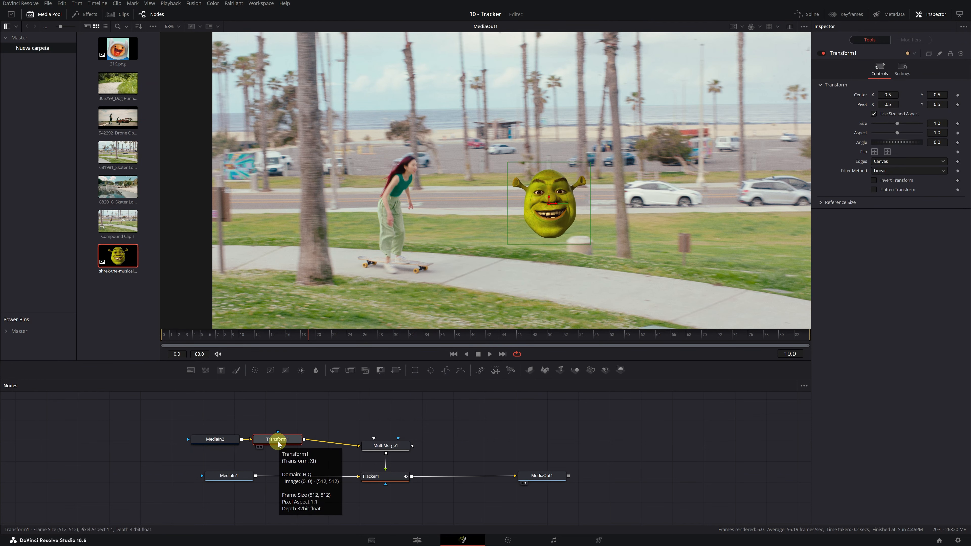
Move the Shrek face over the skateboarder's head at frame 19, with Transform1's center at about X -1.196, Y 0.986.
drag(887, 94, 223, 132)
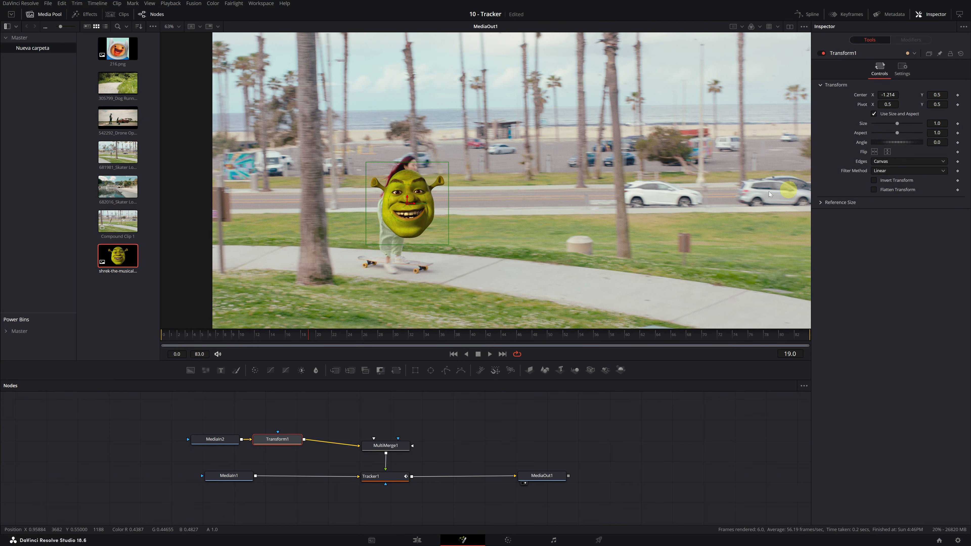
drag(406, 203, 408, 163)
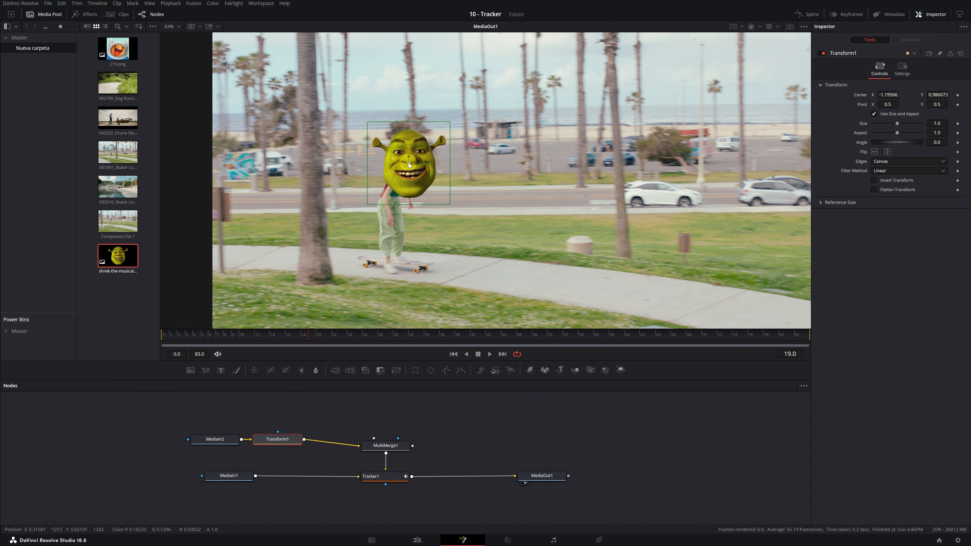
Set Transform1's size to about 0.529 and angle to -15.7 to fit her head, and scrub the clip to check tracking.
drag(933, 123, 791, 132)
mouse_move(896, 142)
mouse_down()
mouse_move(927, 126)
mouse_move(897, 135)
mouse_up()
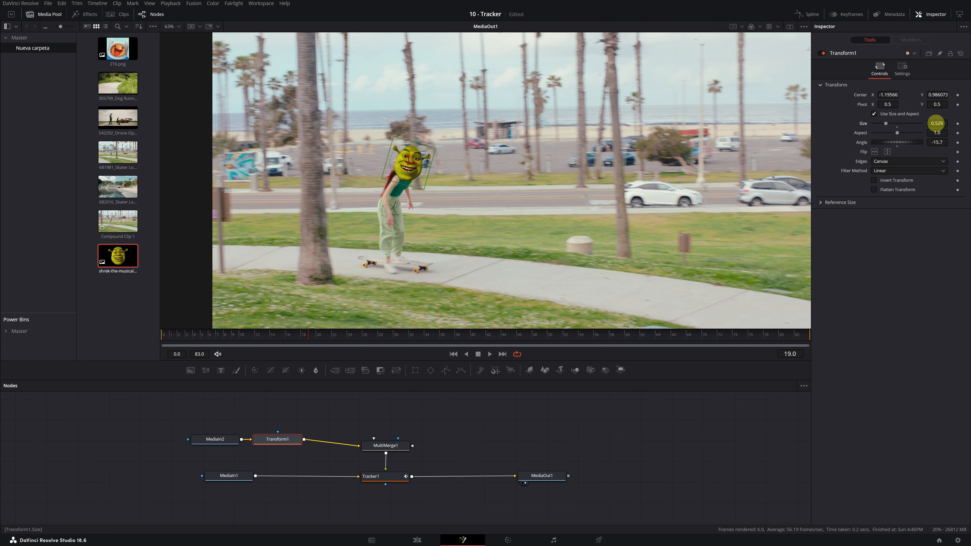
drag(217, 336, 524, 346)
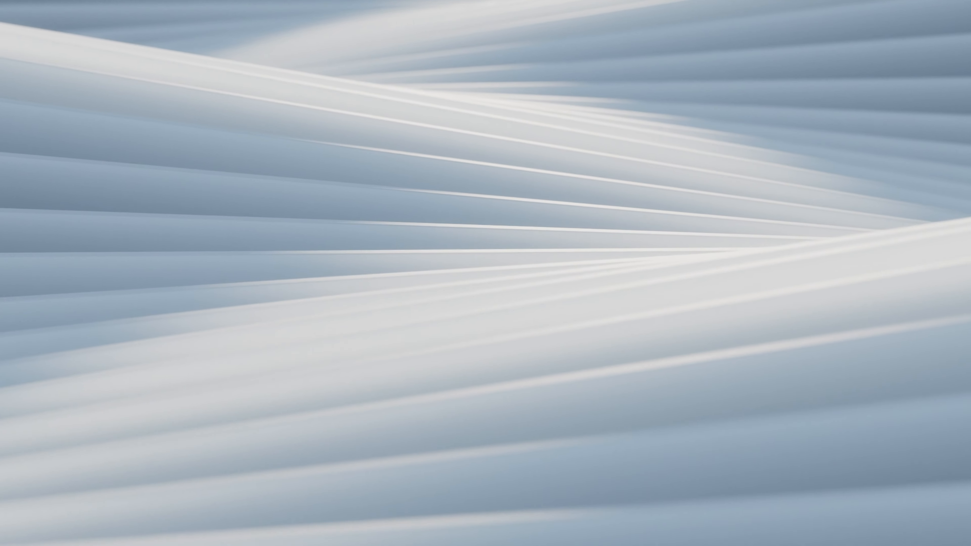